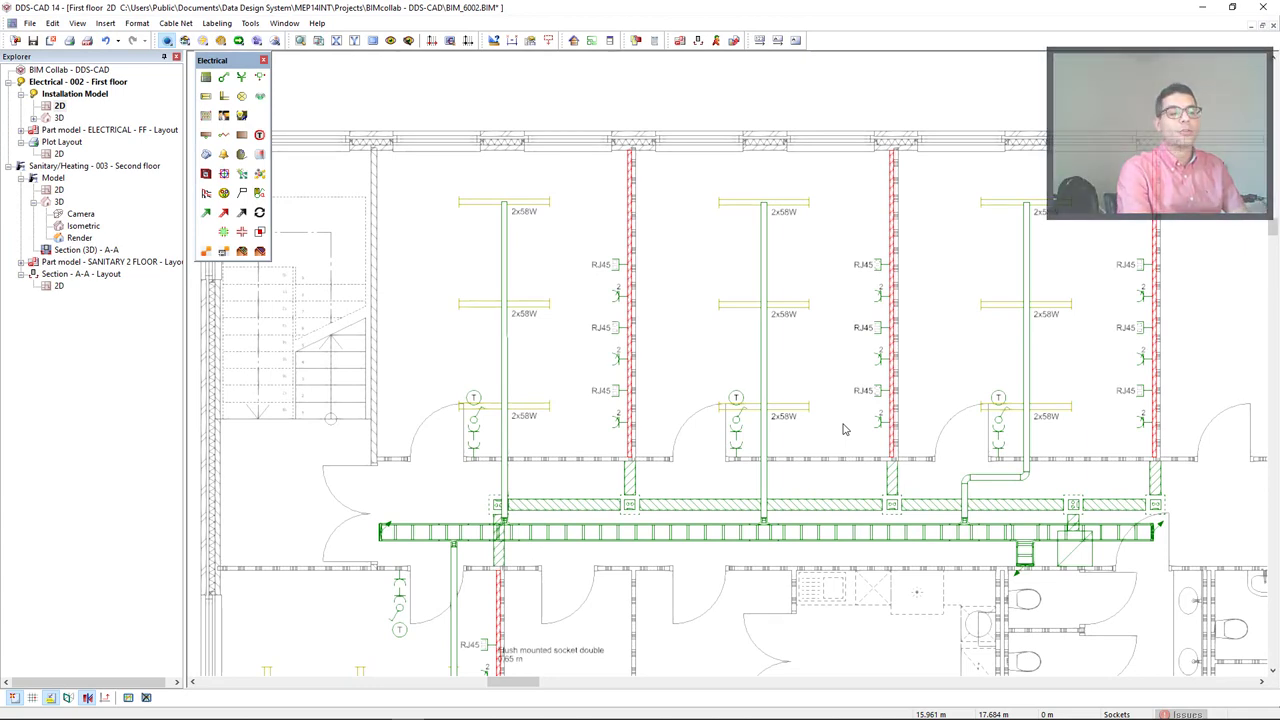
Define a new section A-A with right and left line ends and depth, then select its layout
{"action": "left_click", "coordinate": [699, 41]}
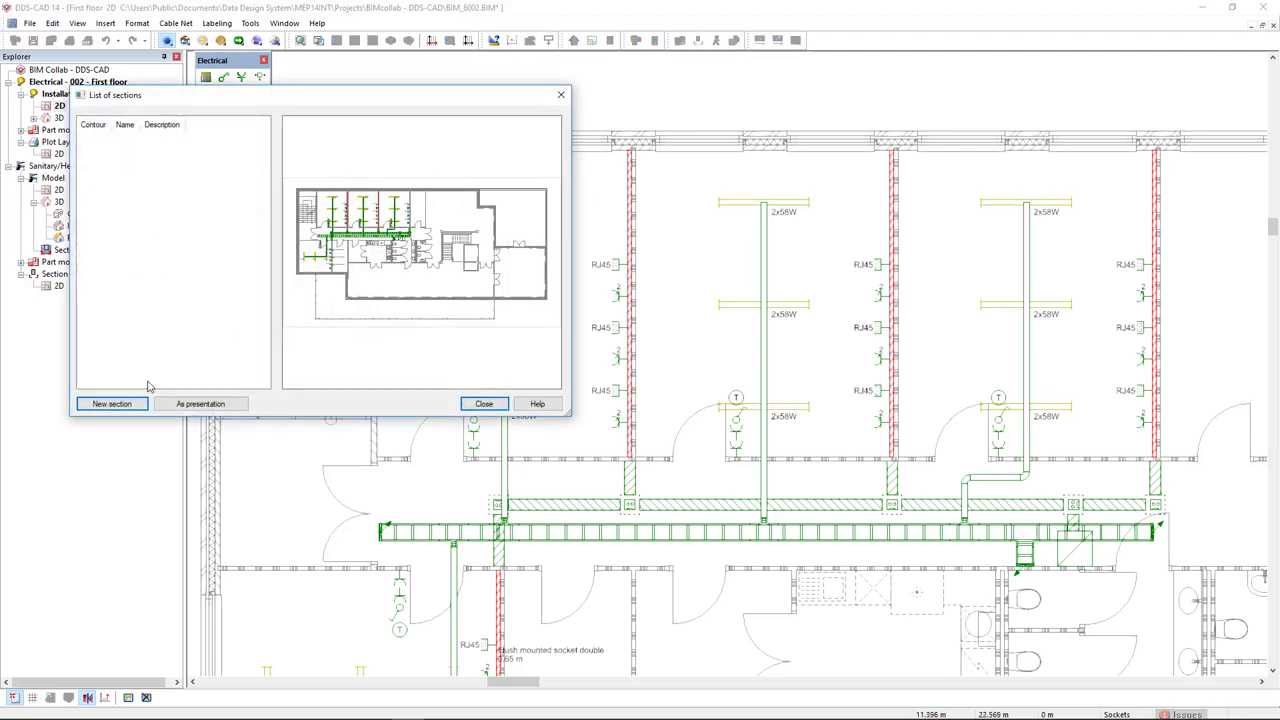
{"action": "left_click", "coordinate": [111, 404]}
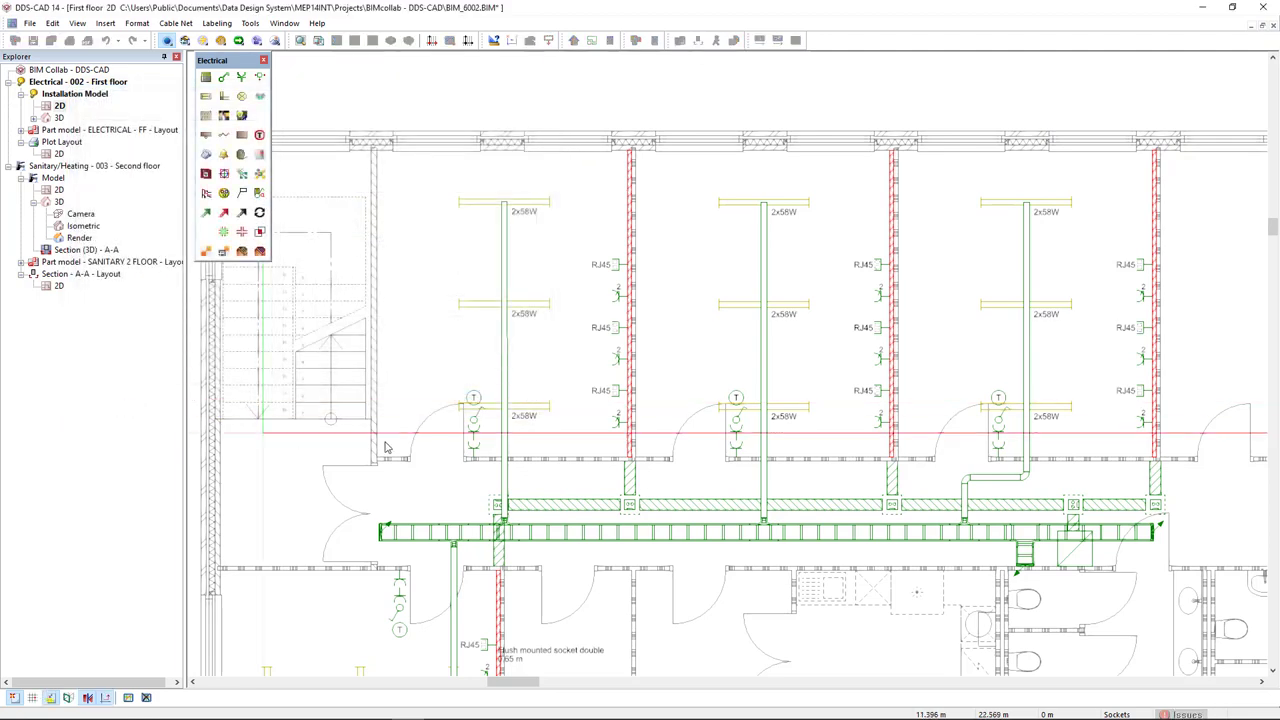
{"action": "left_click", "coordinate": [1198, 403]}
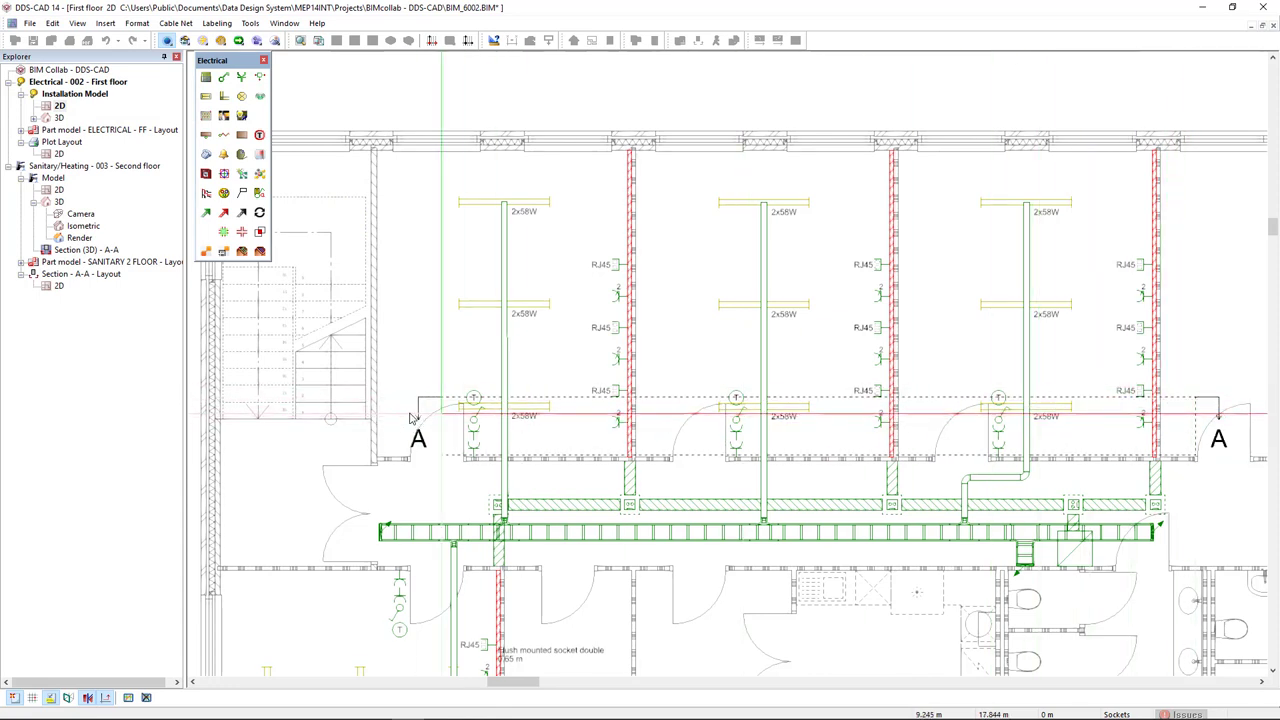
{"action": "left_click", "coordinate": [332, 406]}
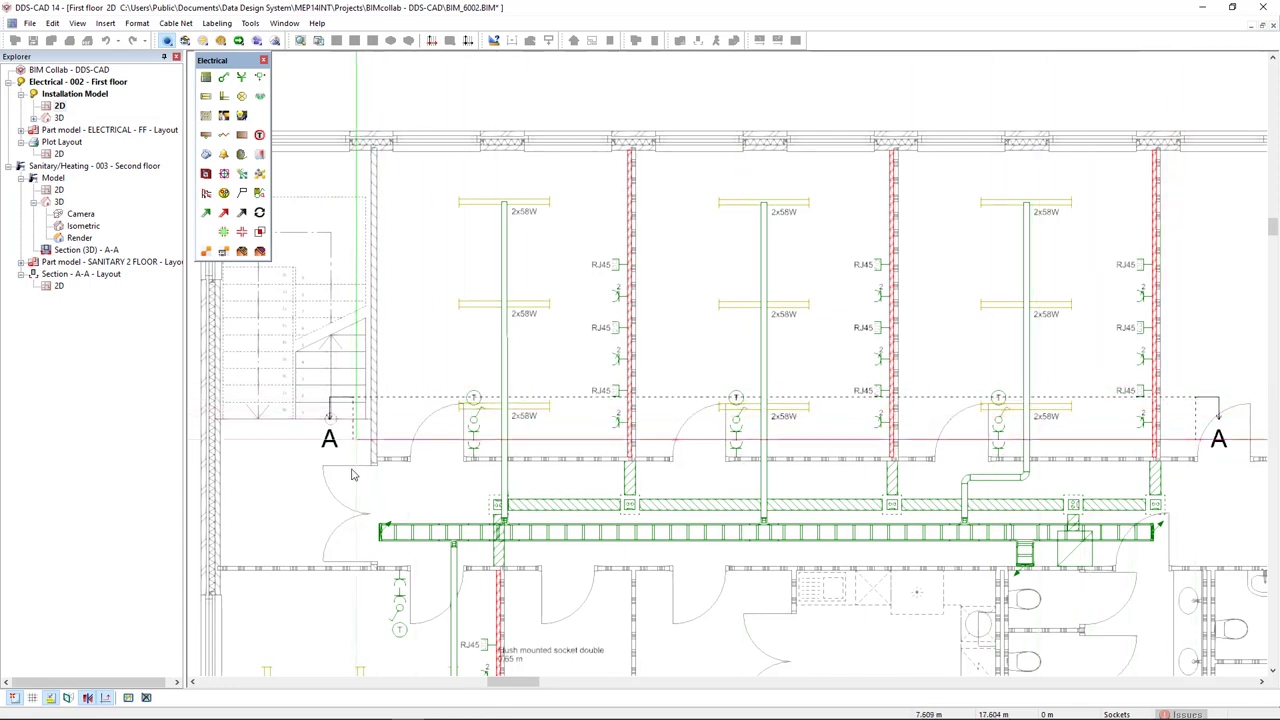
{"action": "left_click", "coordinate": [336, 563]}
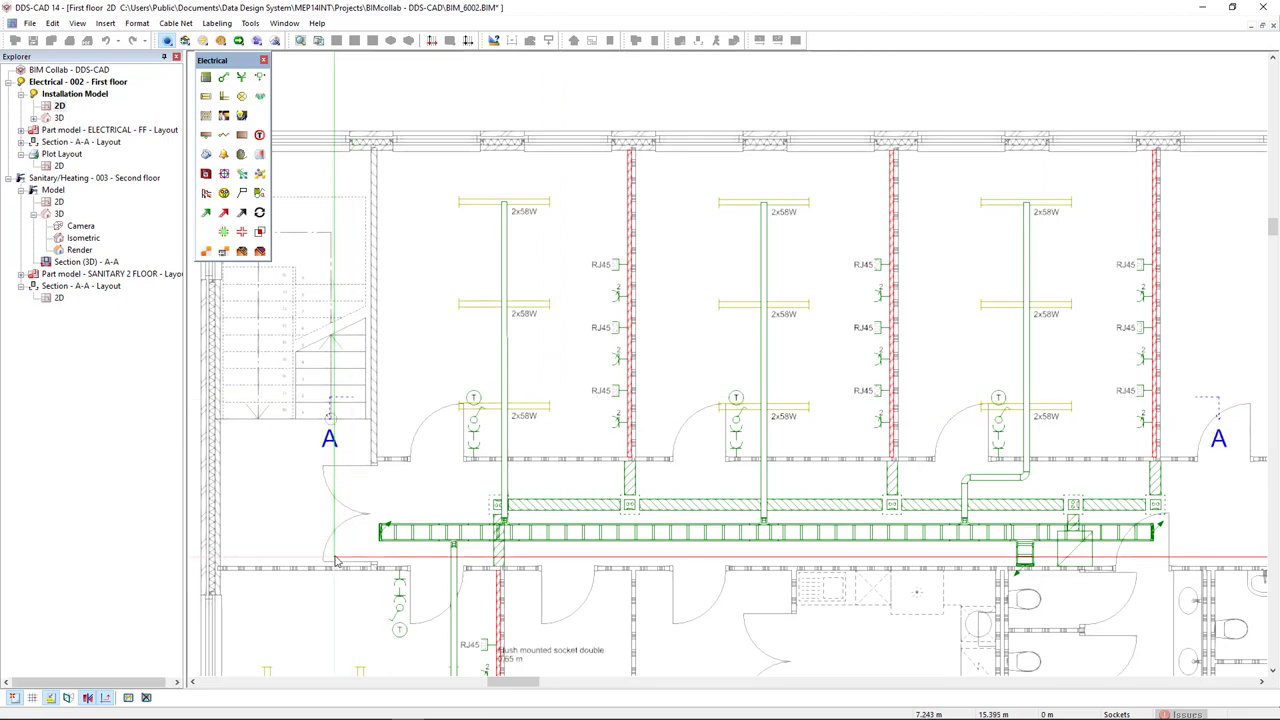
{"action": "left_click", "coordinate": [108, 143]}
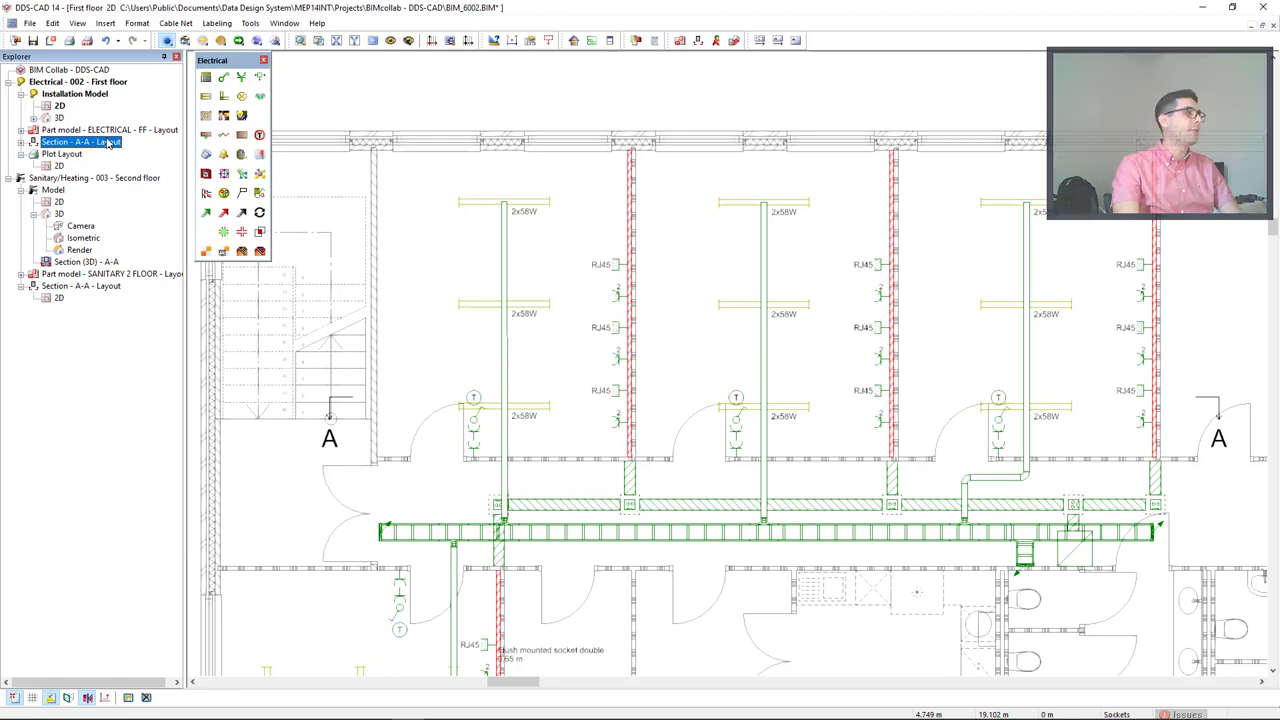
Open the Section A-A elevation, zoom in, and start a Switchboardname part text on board DB03
{"action": "double_click", "coordinate": [108, 143]}
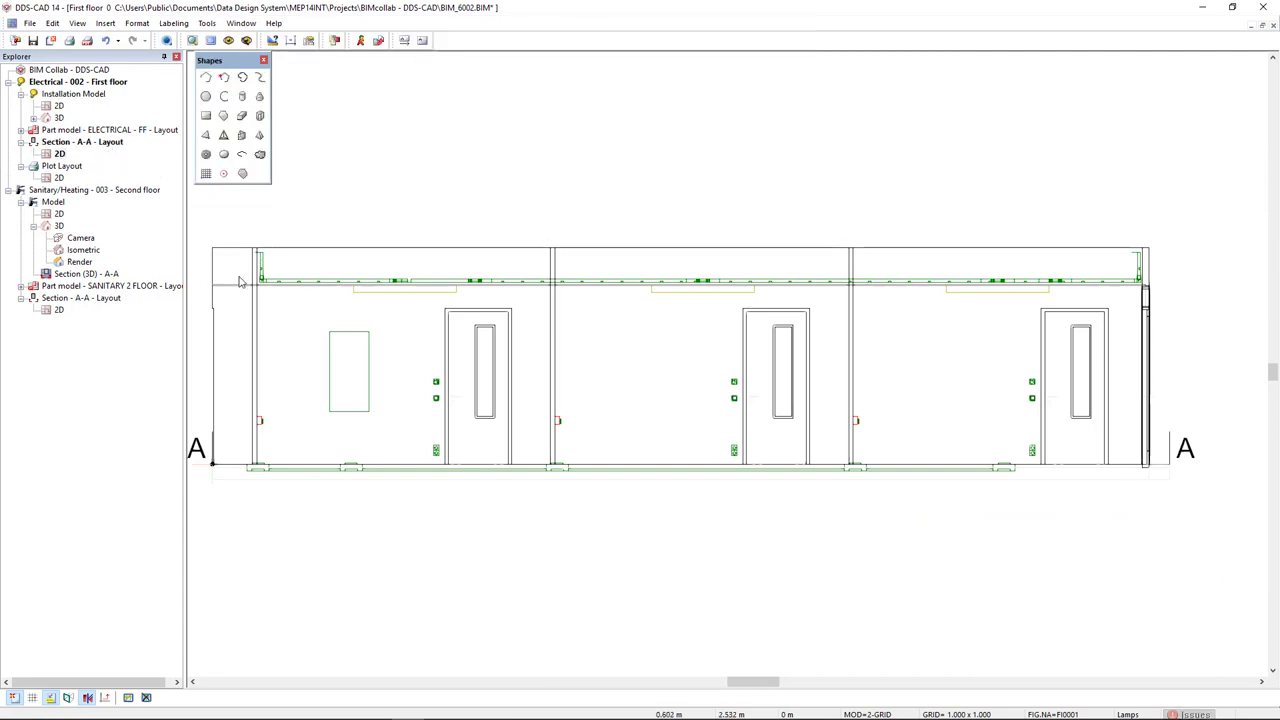
{"action": "left_click_drag", "start_coordinate": [222, 254], "coordinate": [568, 492]}
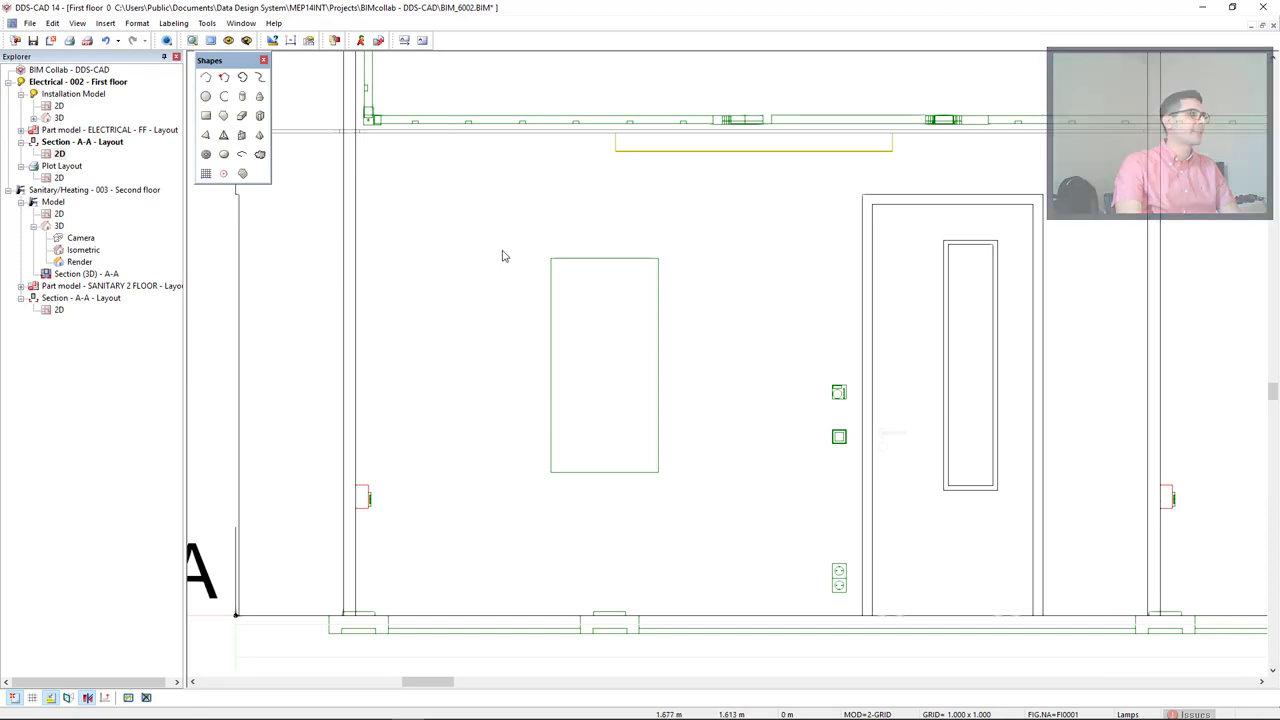
{"action": "left_click", "coordinate": [404, 41]}
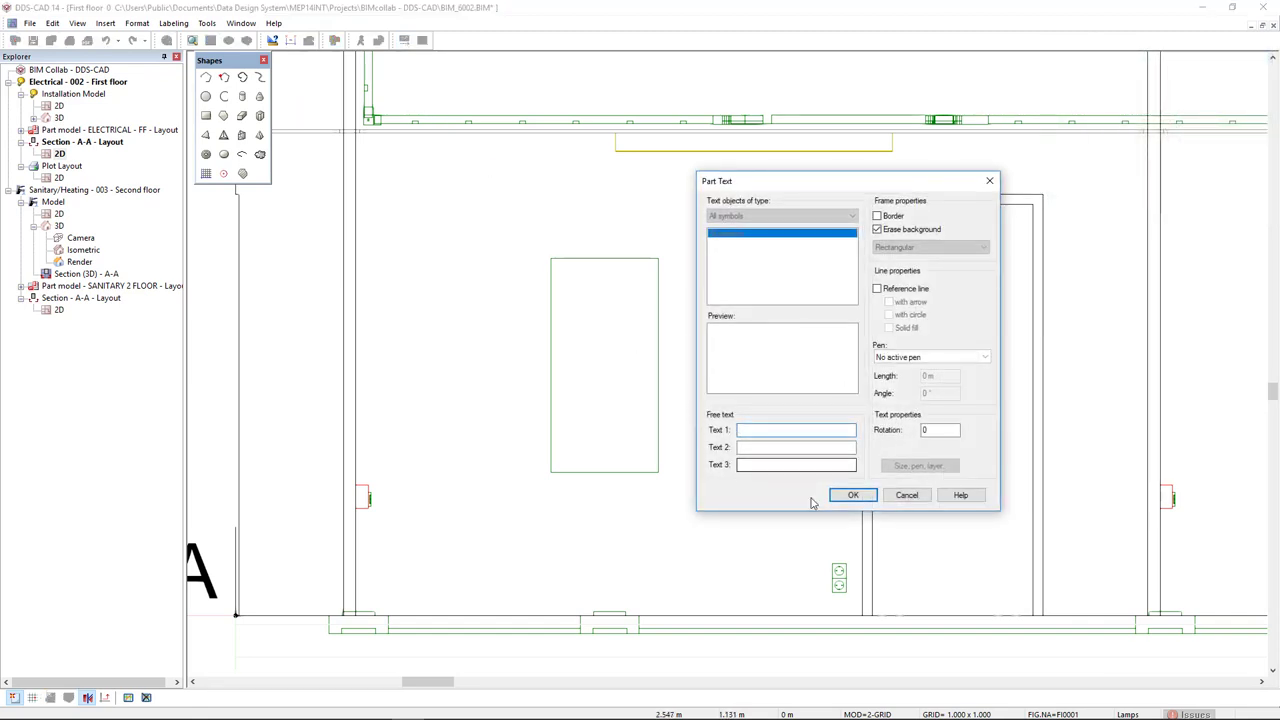
{"action": "left_click", "coordinate": [853, 496]}
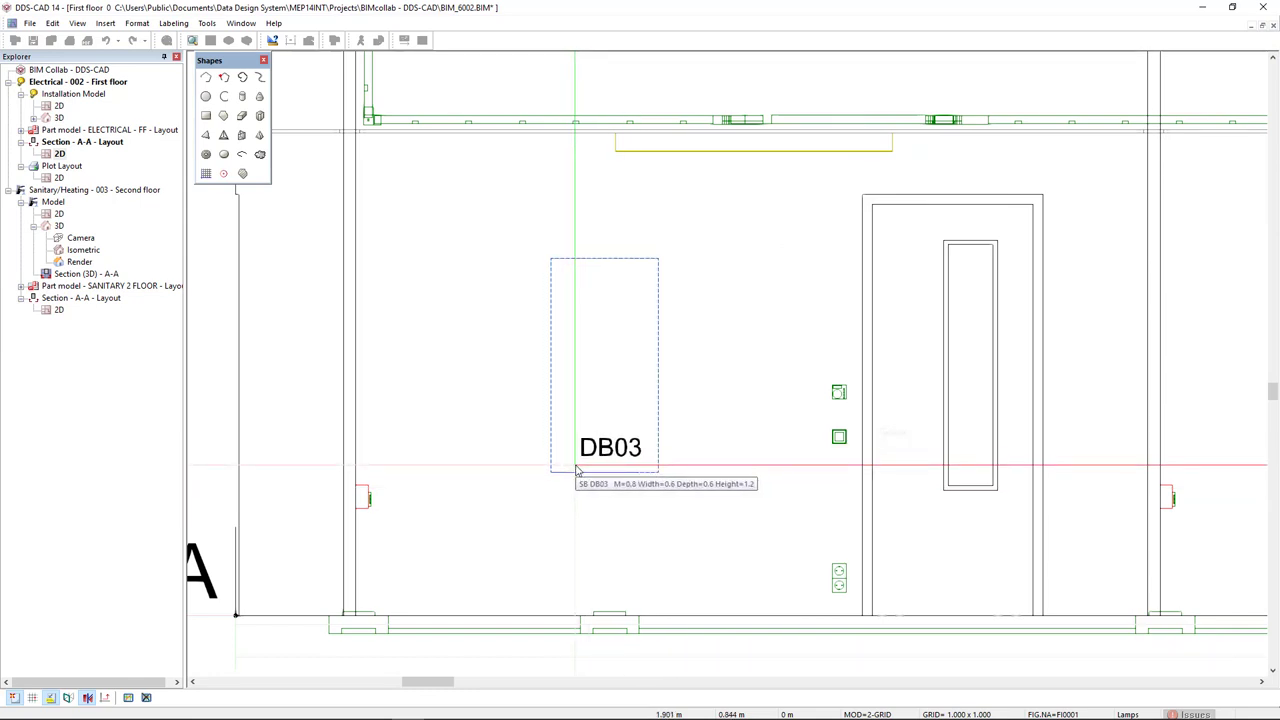
{"action": "left_click", "coordinate": [576, 470]}
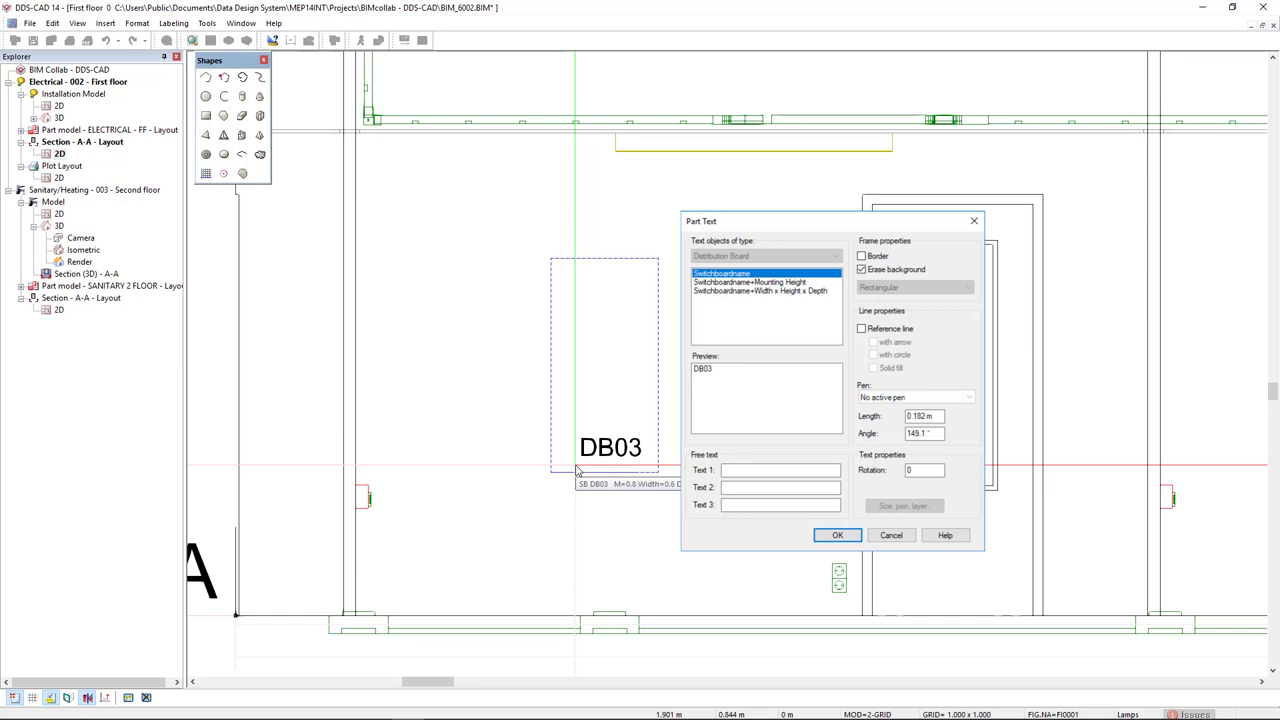
Place the DB03 label and label the socket at 0.25 m and switch at 1.00 m
{"action": "left_click", "coordinate": [838, 535]}
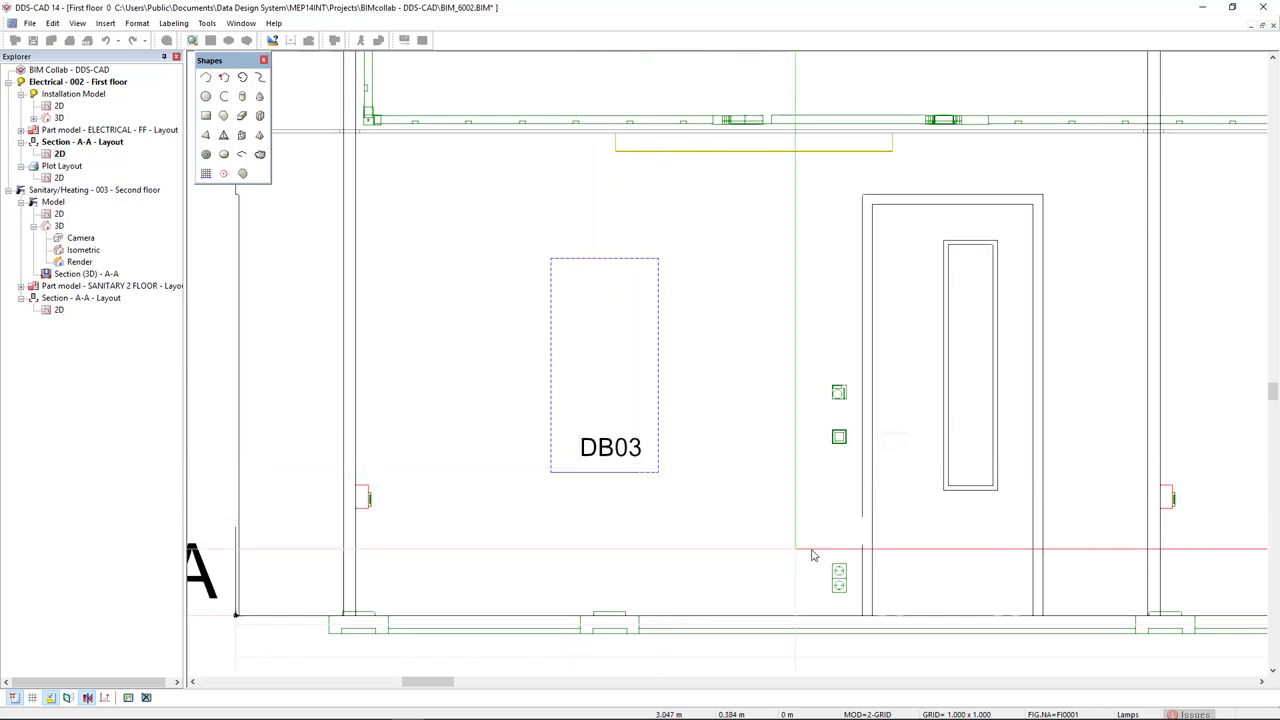
{"action": "left_click", "coordinate": [862, 575]}
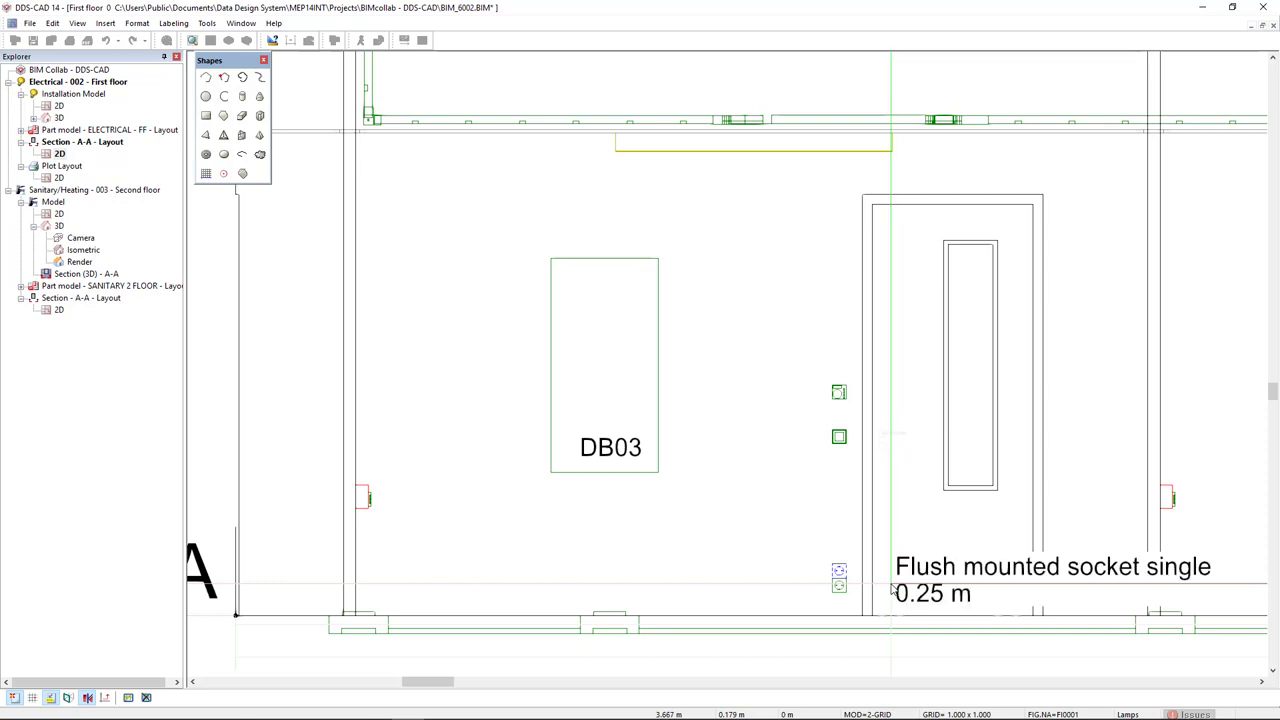
{"action": "left_click", "coordinate": [893, 590]}
{"action": "left_click", "coordinate": [839, 436]}
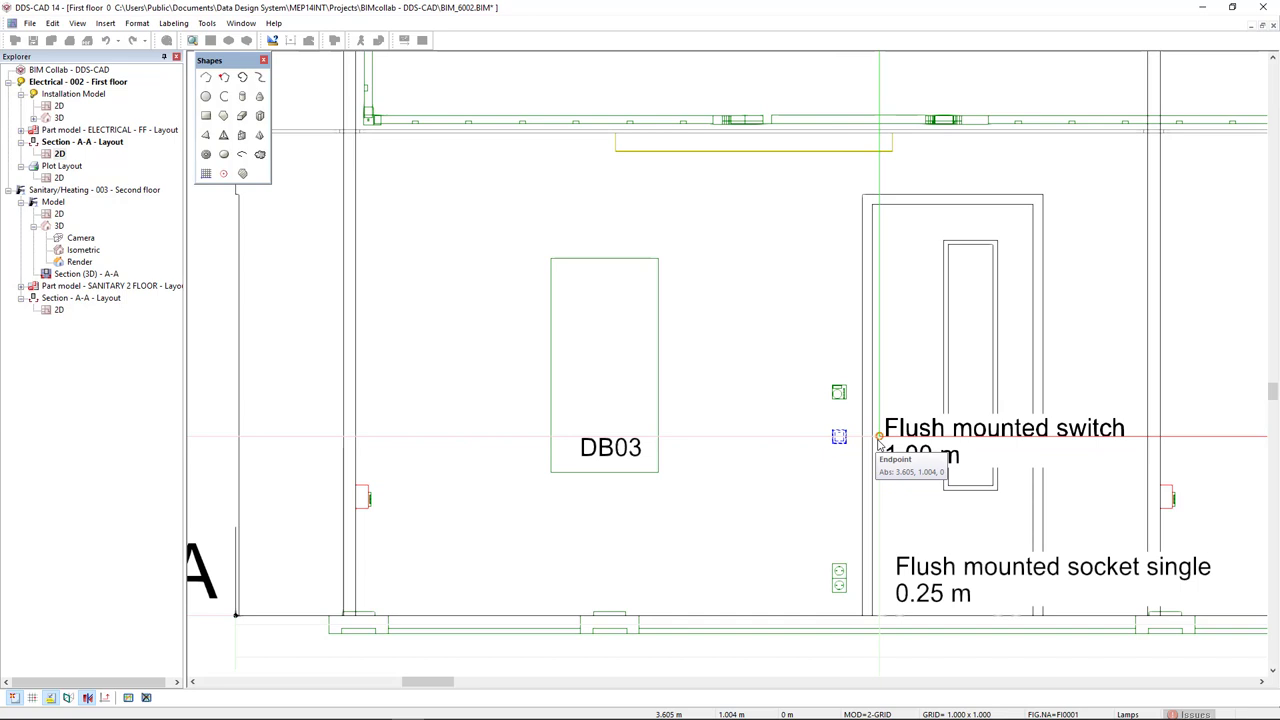
{"action": "left_click", "coordinate": [879, 437]}
Label the room temperature controller at 1.25 m and the 2x58W luminaire
{"action": "left_click", "coordinate": [839, 392]}
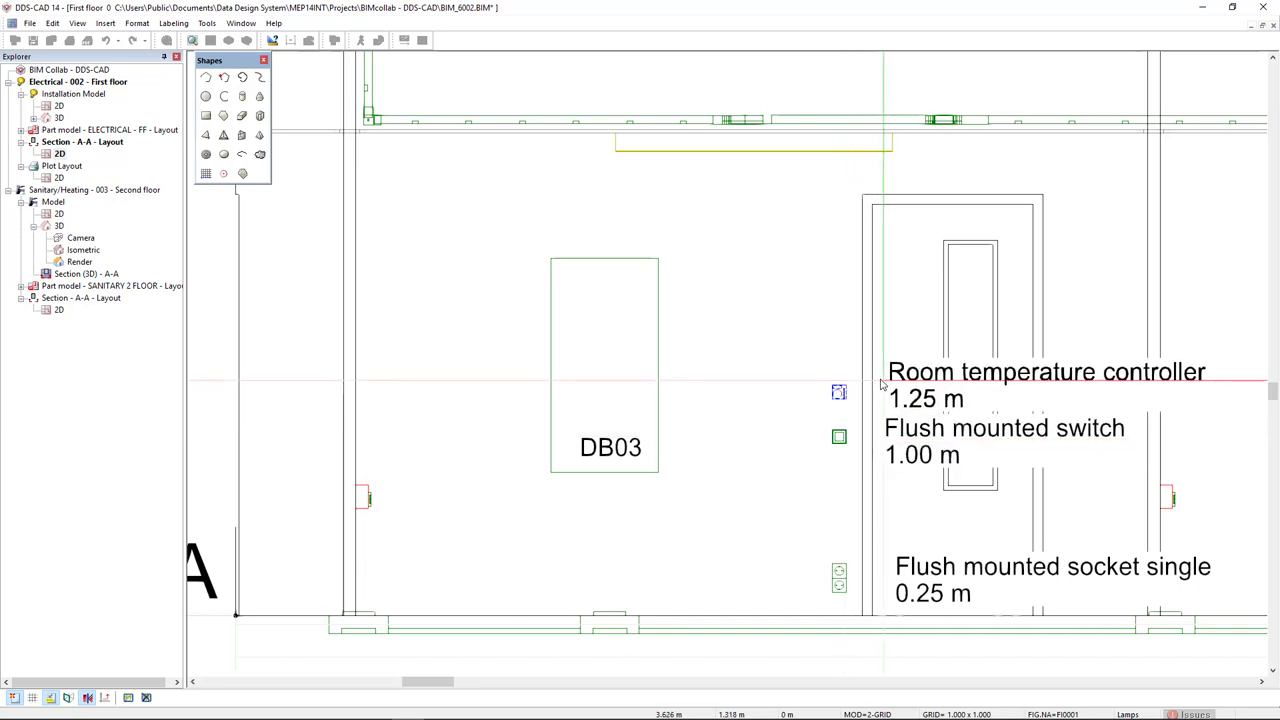
{"action": "left_click", "coordinate": [876, 381]}
{"action": "left_click", "coordinate": [805, 150]}
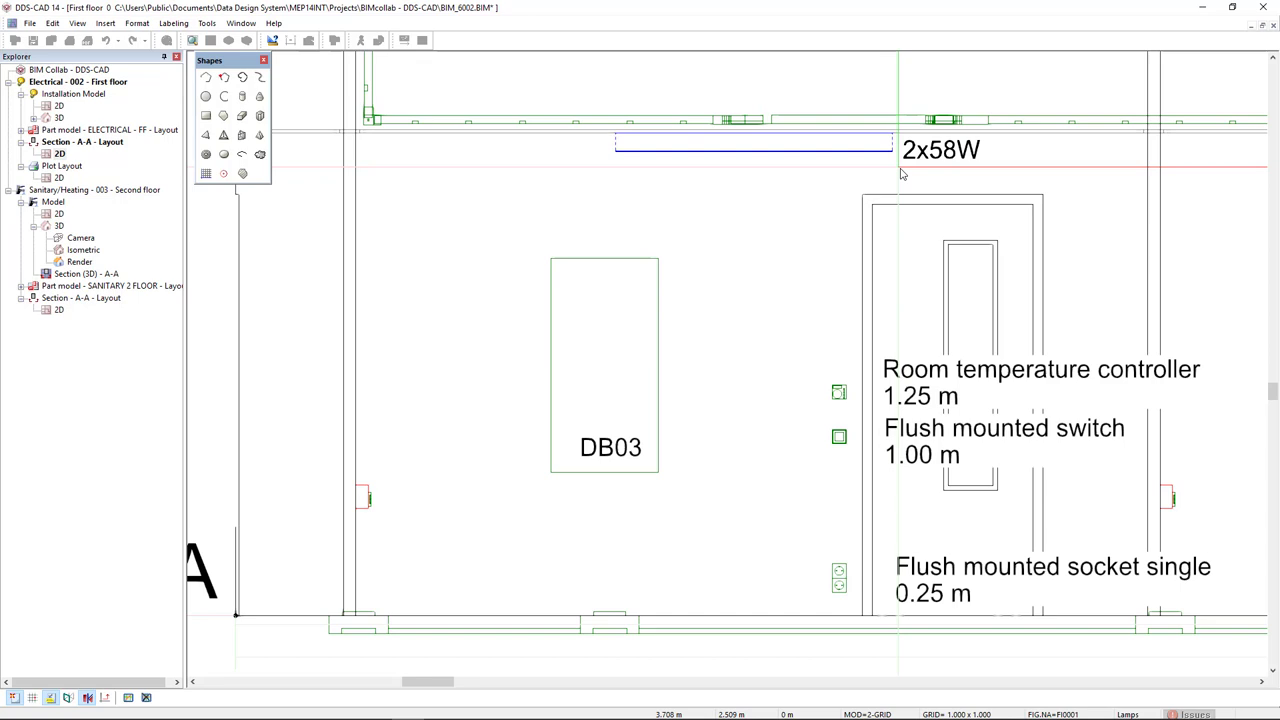
{"action": "left_click", "coordinate": [902, 172]}
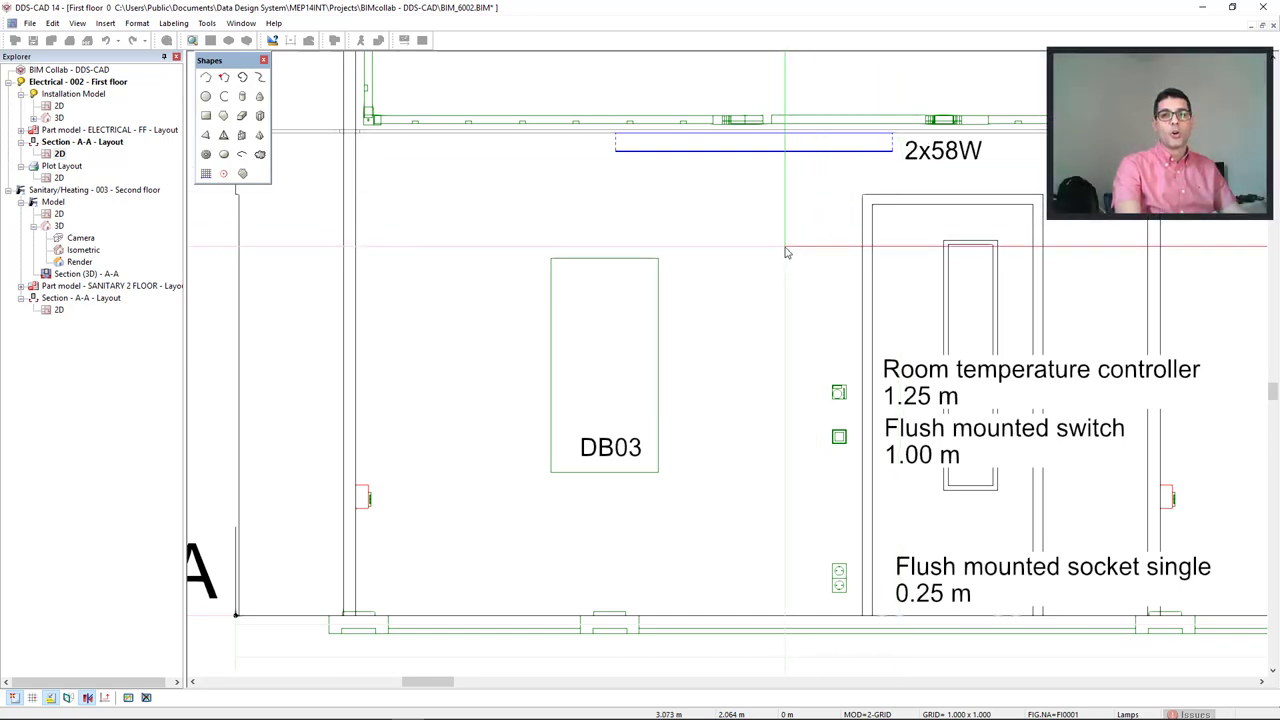
{"action": "key", "text": "Escape"}
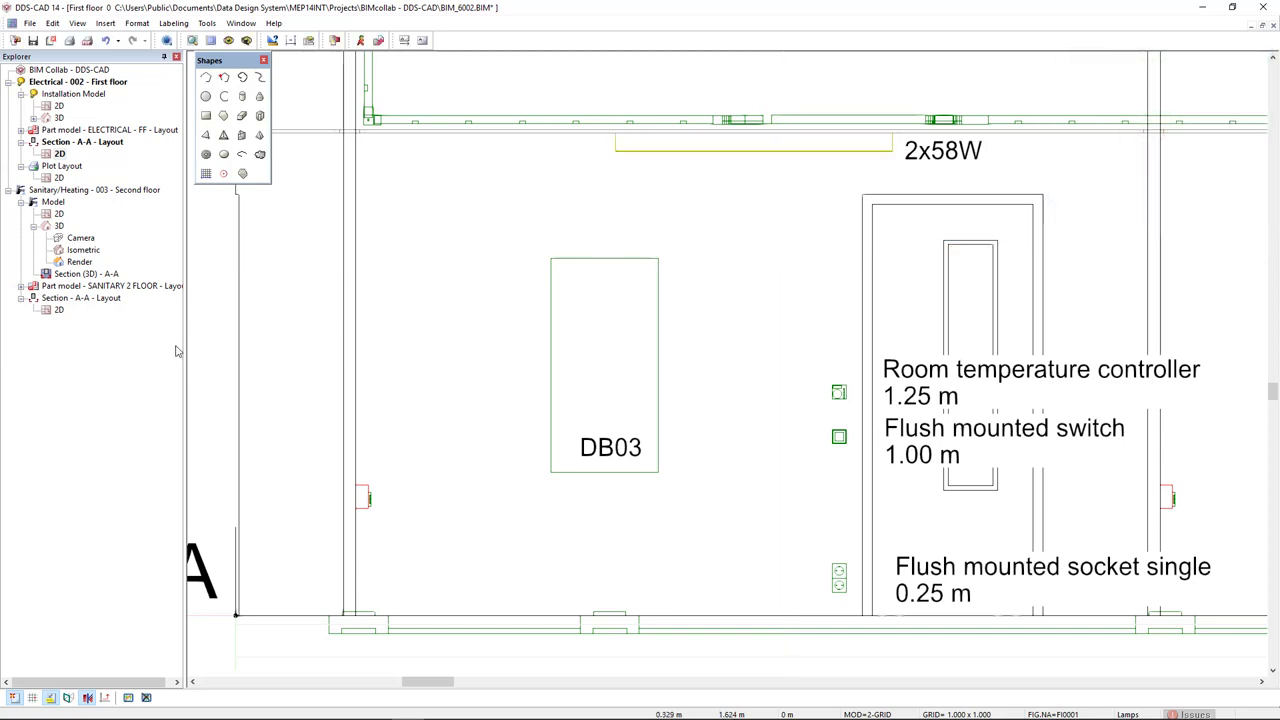
Open the section A-A 2D drawing and zoom in on the right-hand pipes
{"action": "double_click", "coordinate": [59, 310]}
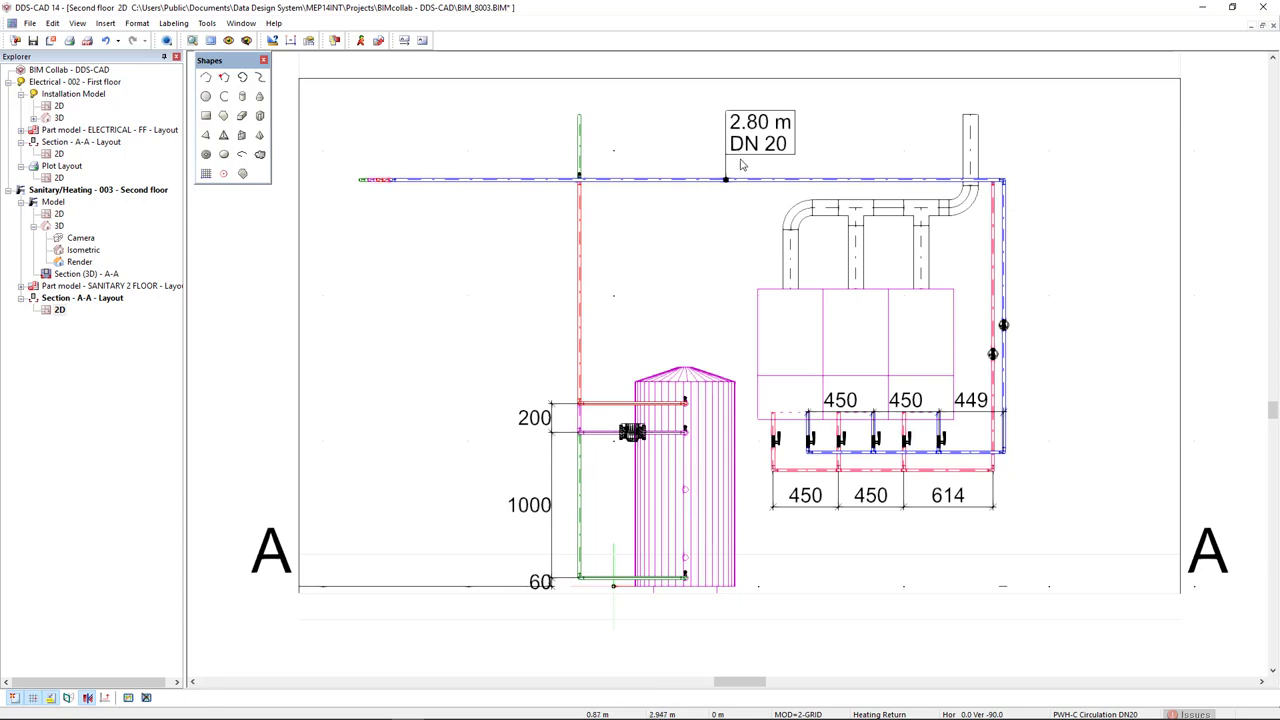
{"action": "scroll", "coordinate": [1012, 610], "scroll_direction": "up", "scroll_amount": 5}
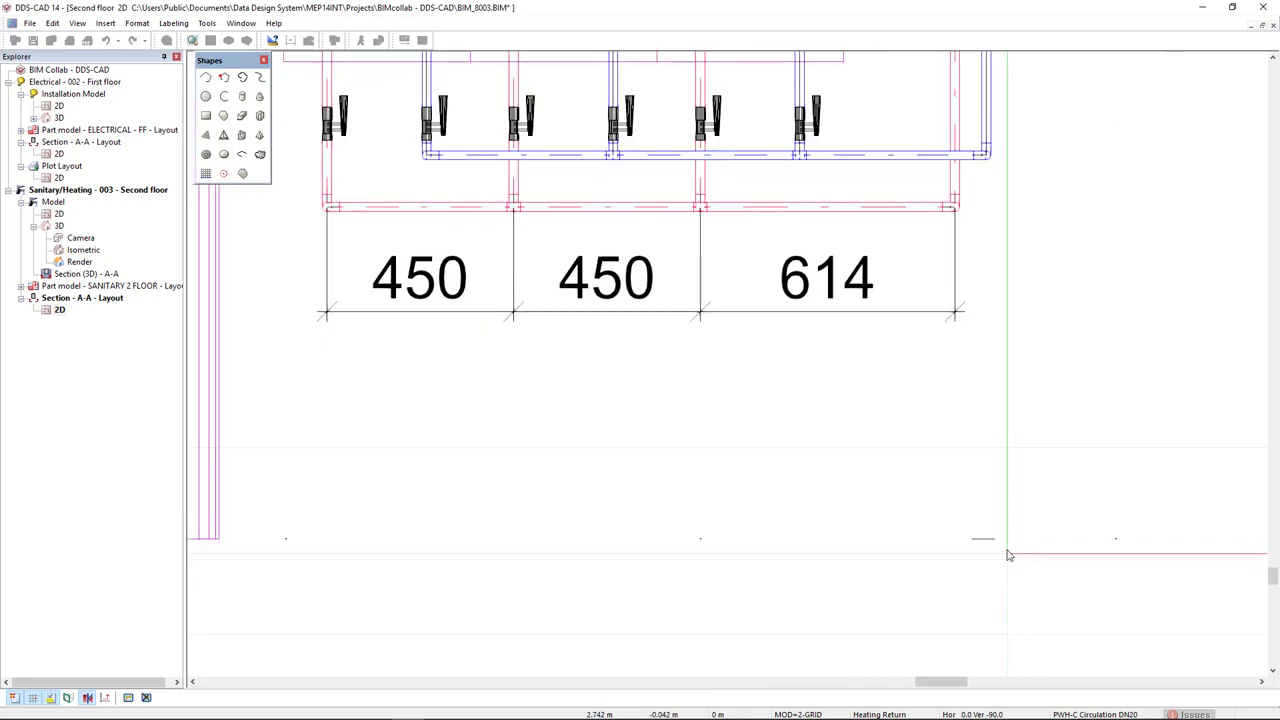
{"action": "scroll", "coordinate": [912, 197], "scroll_direction": "up", "scroll_amount": 5}
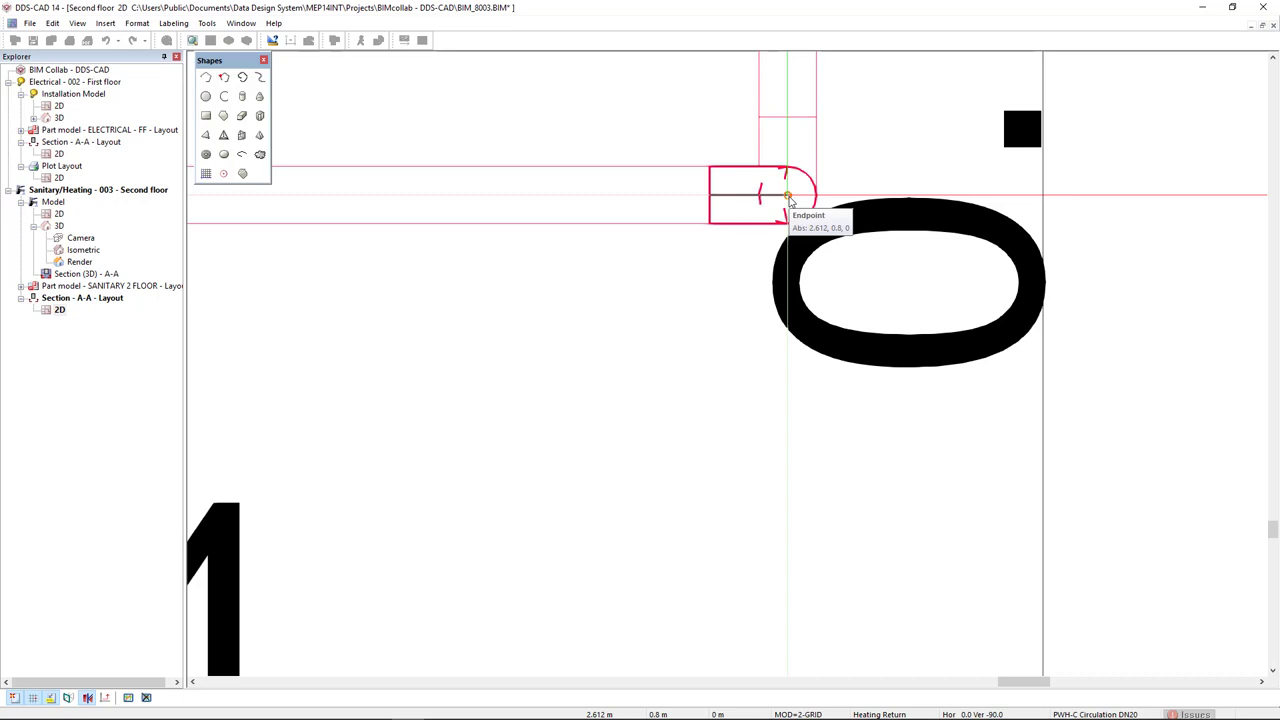
Dimension the heights from floor through the valves to the top pipe: 0.80, 0.12, 0.88, 1.00
{"action": "left_click", "coordinate": [788, 197]}
{"action": "scroll", "coordinate": [795, 330], "scroll_direction": "down", "scroll_amount": 3}
{"action": "scroll", "coordinate": [795, 330], "scroll_direction": "up", "scroll_amount": 4}
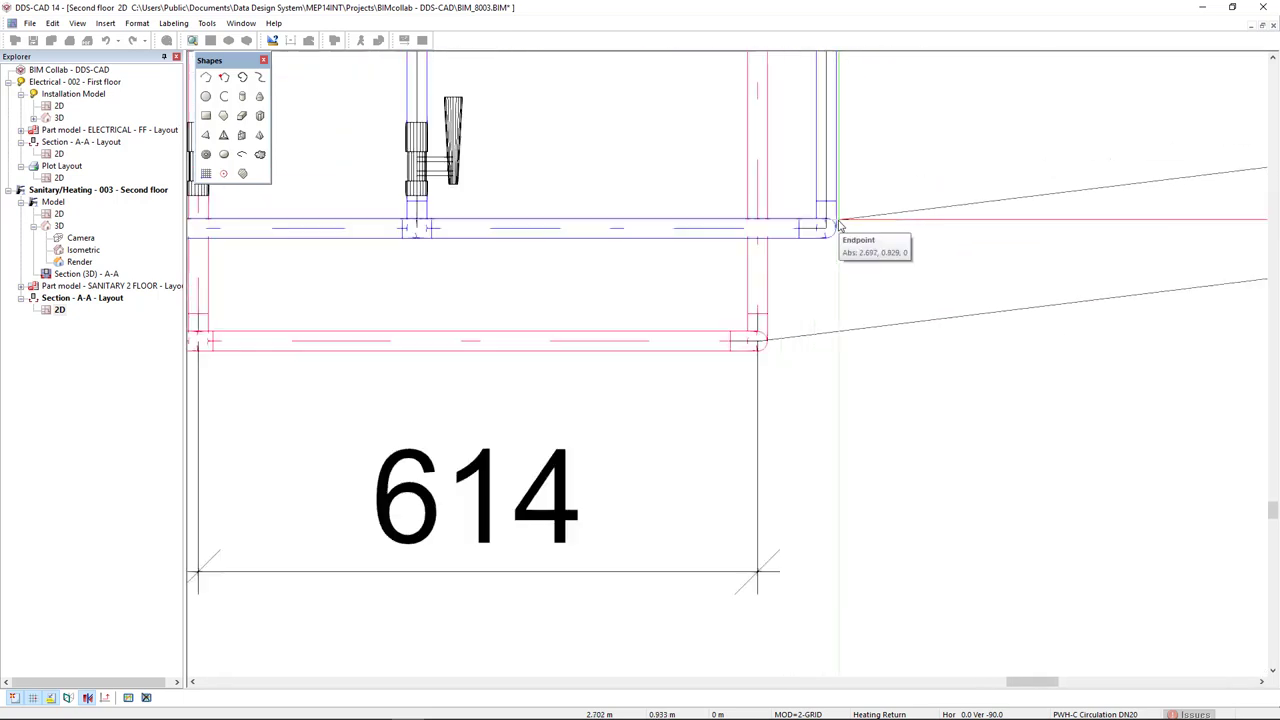
{"action": "scroll", "coordinate": [837, 357], "scroll_direction": "down", "scroll_amount": 3}
{"action": "scroll", "coordinate": [837, 357], "scroll_direction": "down", "scroll_amount": 3}
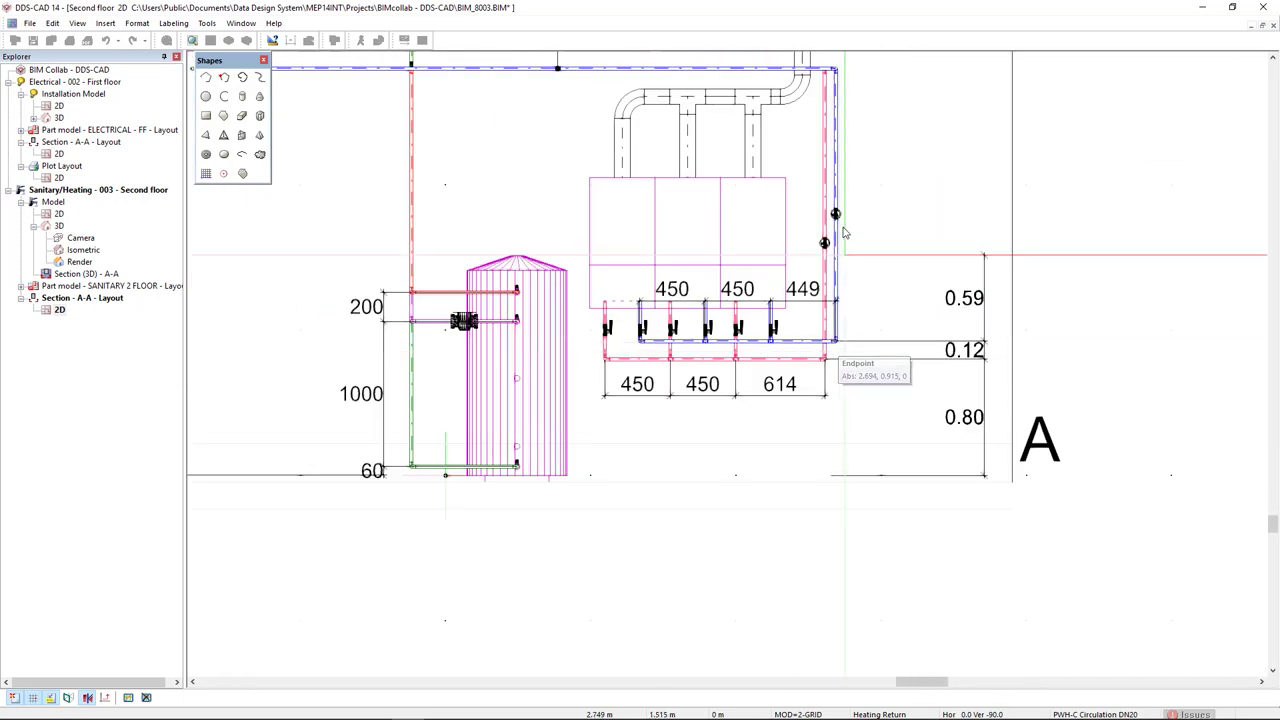
{"action": "scroll", "coordinate": [840, 340], "scroll_direction": "up", "scroll_amount": 8}
{"action": "mouse_move", "coordinate": [884, 321]}
{"action": "middle_mouse_down"}
{"action": "mouse_move", "coordinate": [919, 315]}
{"action": "mouse_move", "coordinate": [907, 445]}
{"action": "middle_mouse_up"}
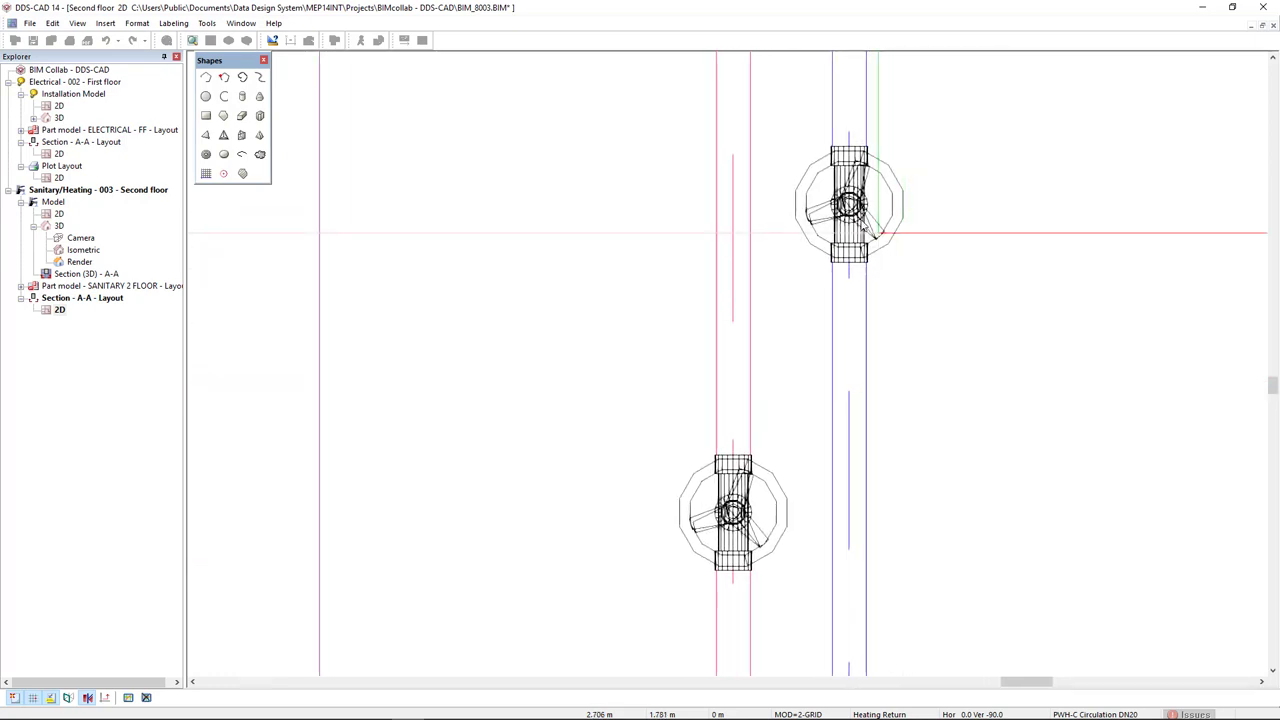
{"action": "scroll", "coordinate": [830, 225], "scroll_direction": "up", "scroll_amount": 6}
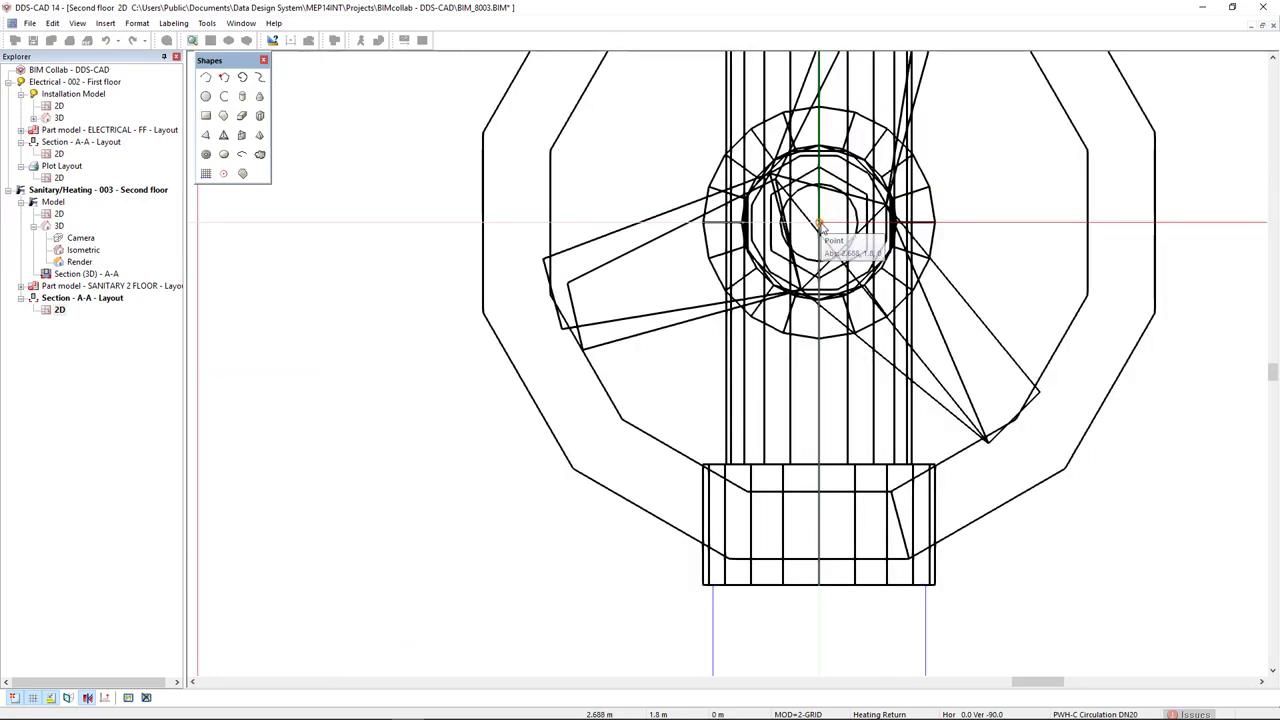
{"action": "scroll", "coordinate": [822, 235], "scroll_direction": "down", "scroll_amount": 8}
{"action": "scroll", "coordinate": [825, 370], "scroll_direction": "up", "scroll_amount": 6}
{"action": "middle_click_drag", "start_coordinate": [871, 334], "coordinate": [903, 183]}
{"action": "scroll", "coordinate": [860, 350], "scroll_direction": "down", "scroll_amount": 4}
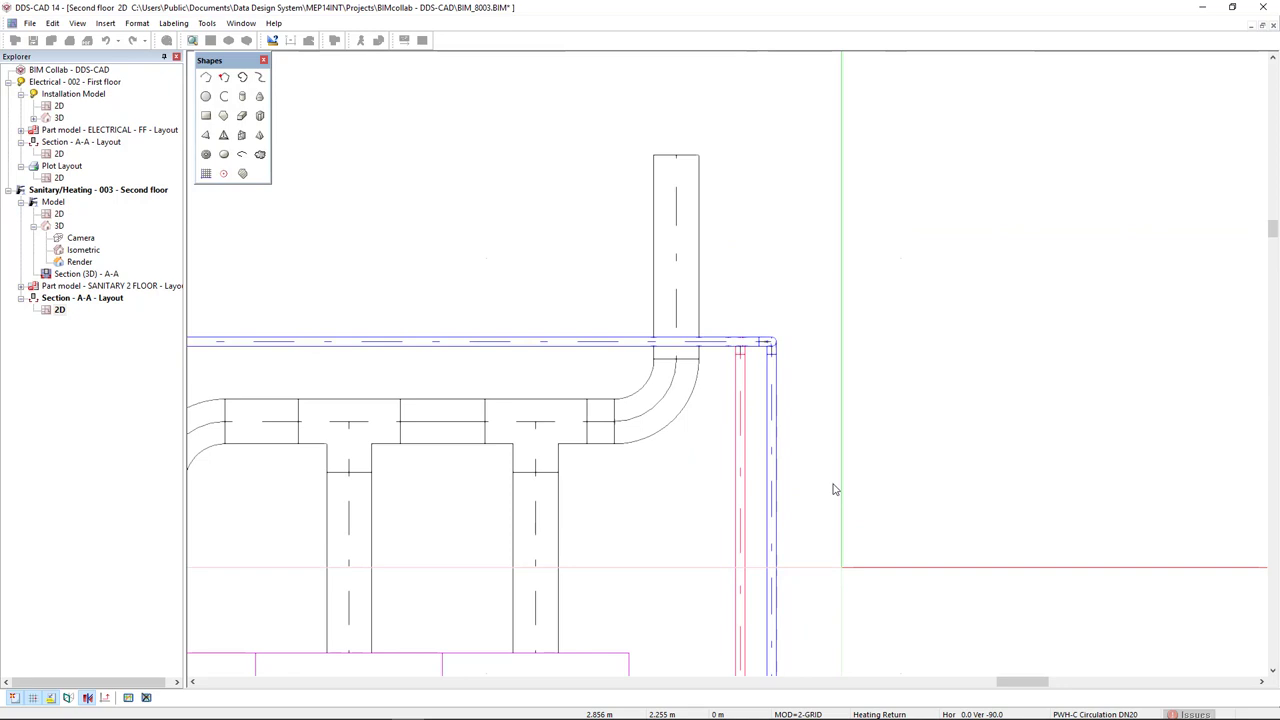
{"action": "scroll", "coordinate": [771, 334], "scroll_direction": "up", "scroll_amount": 5}
{"action": "scroll", "coordinate": [808, 380], "scroll_direction": "down", "scroll_amount": 3}
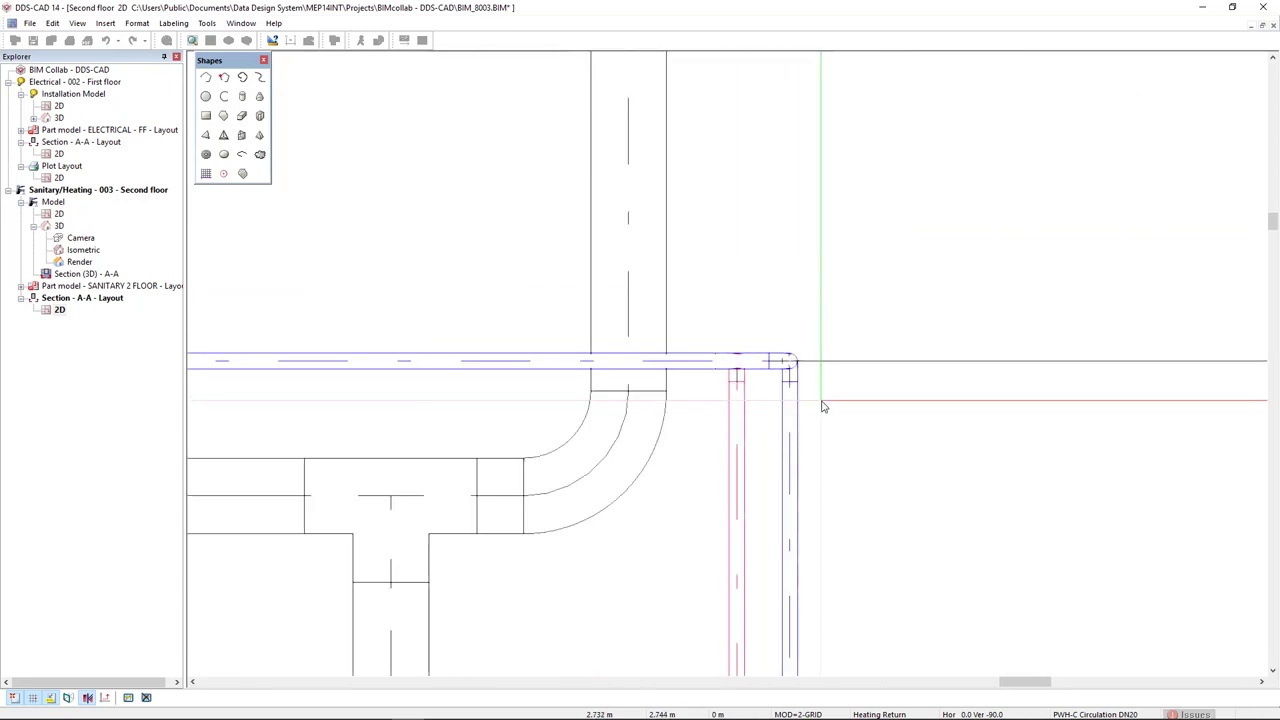
{"action": "scroll", "coordinate": [880, 420], "scroll_direction": "down", "scroll_amount": 5}
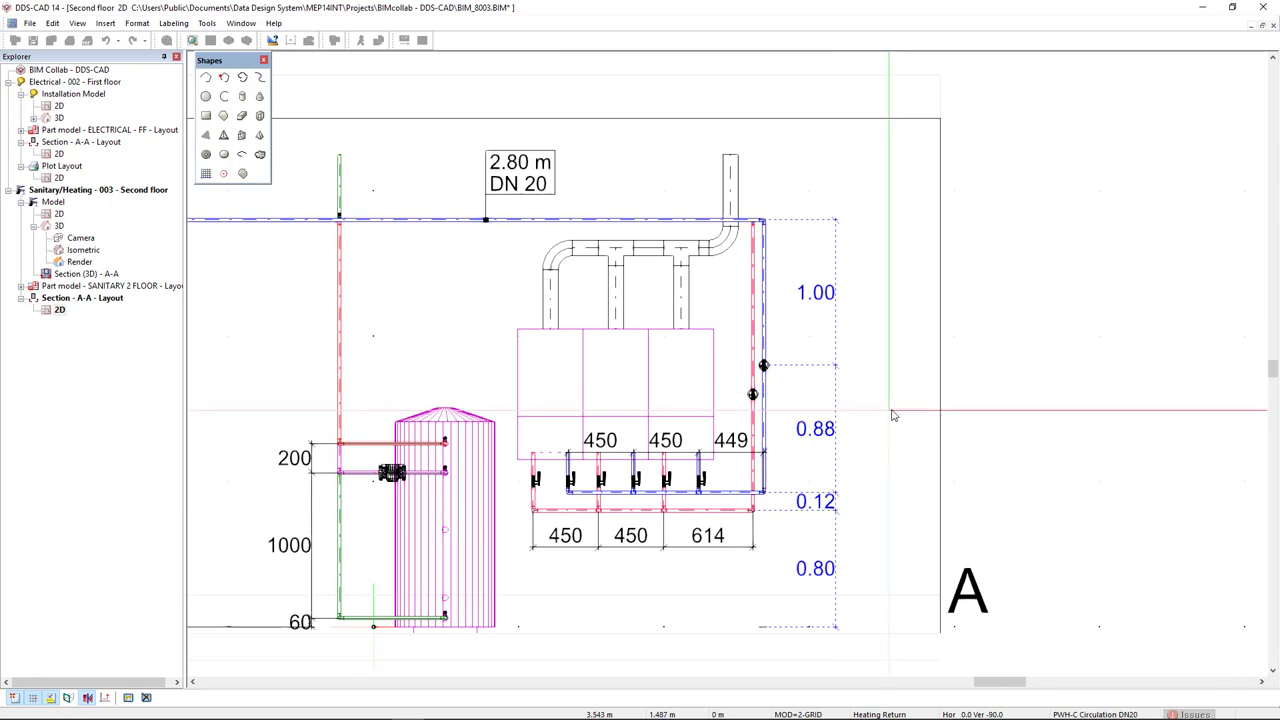
Create an overall 2.80 dimension from the chain's extent and place it to the right
{"action": "middle_click_drag", "start_coordinate": [894, 414], "coordinate": [928, 350]}
{"action": "key", "text": "Escape"}
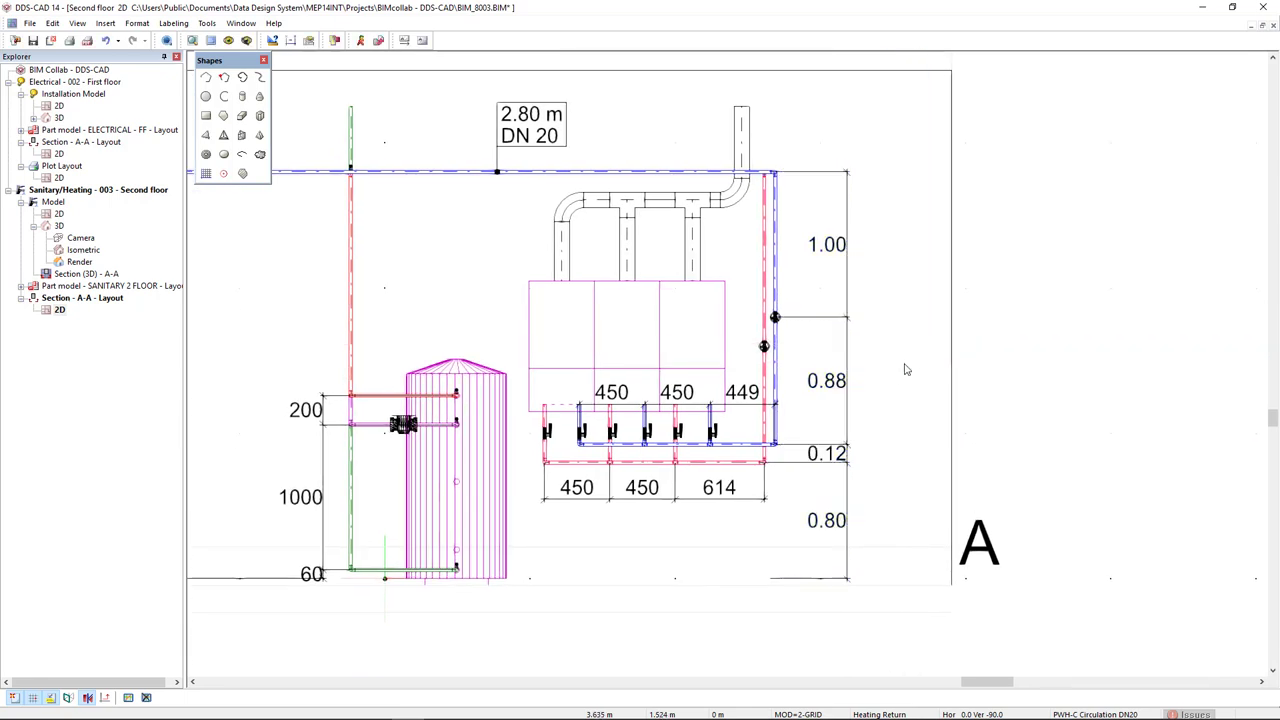
{"action": "left_click", "coordinate": [849, 380]}
{"action": "right_click", "coordinate": [849, 380]}
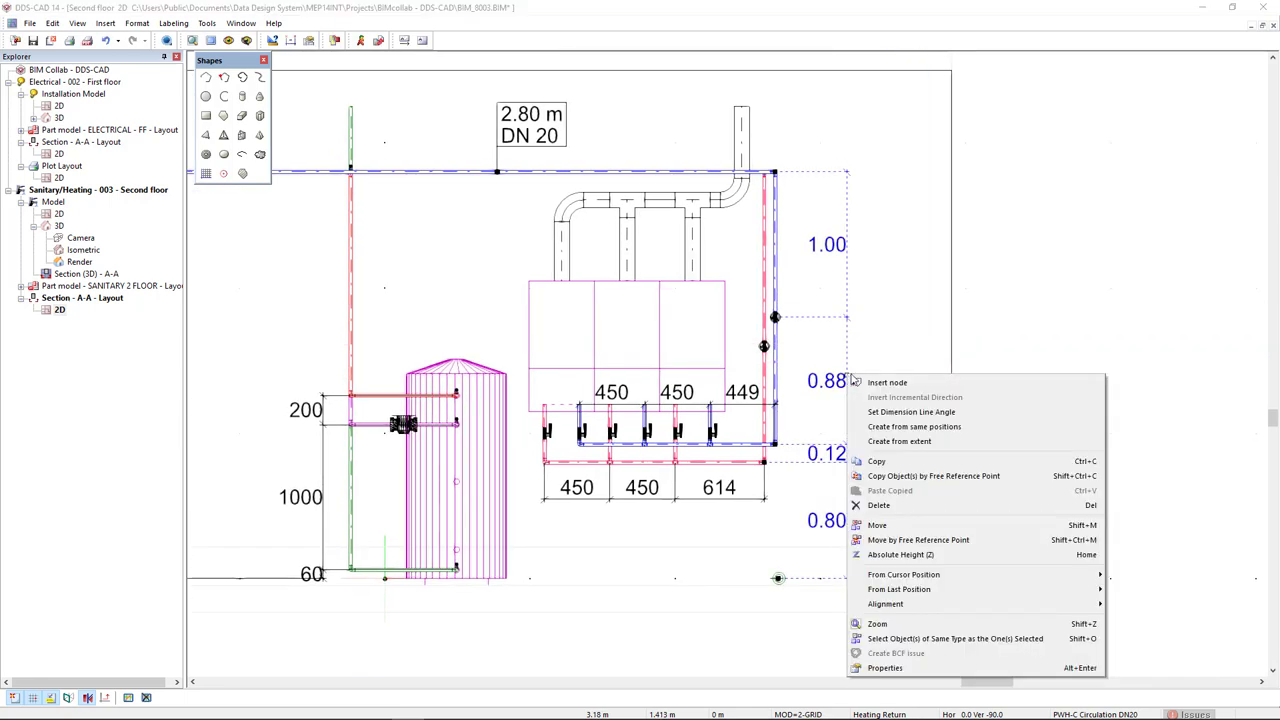
{"action": "left_click", "coordinate": [896, 446]}
{"action": "left_click", "coordinate": [910, 452]}
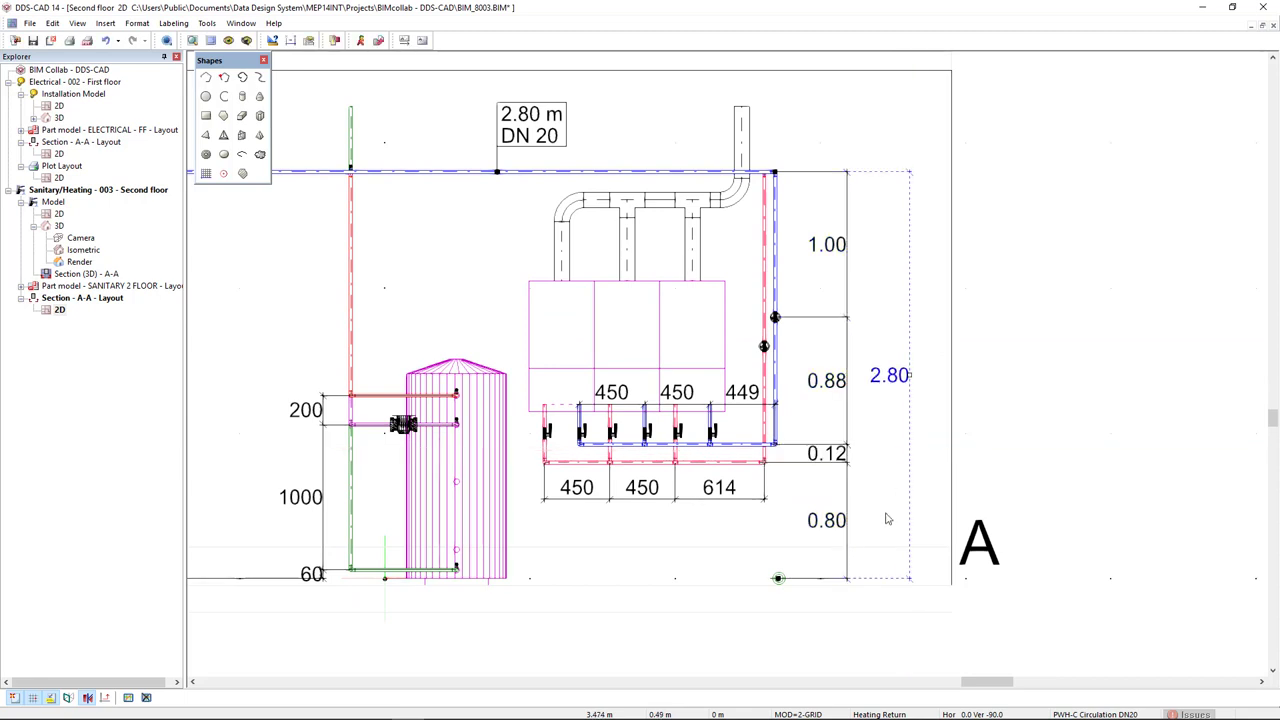
{"action": "key", "text": "Escape"}
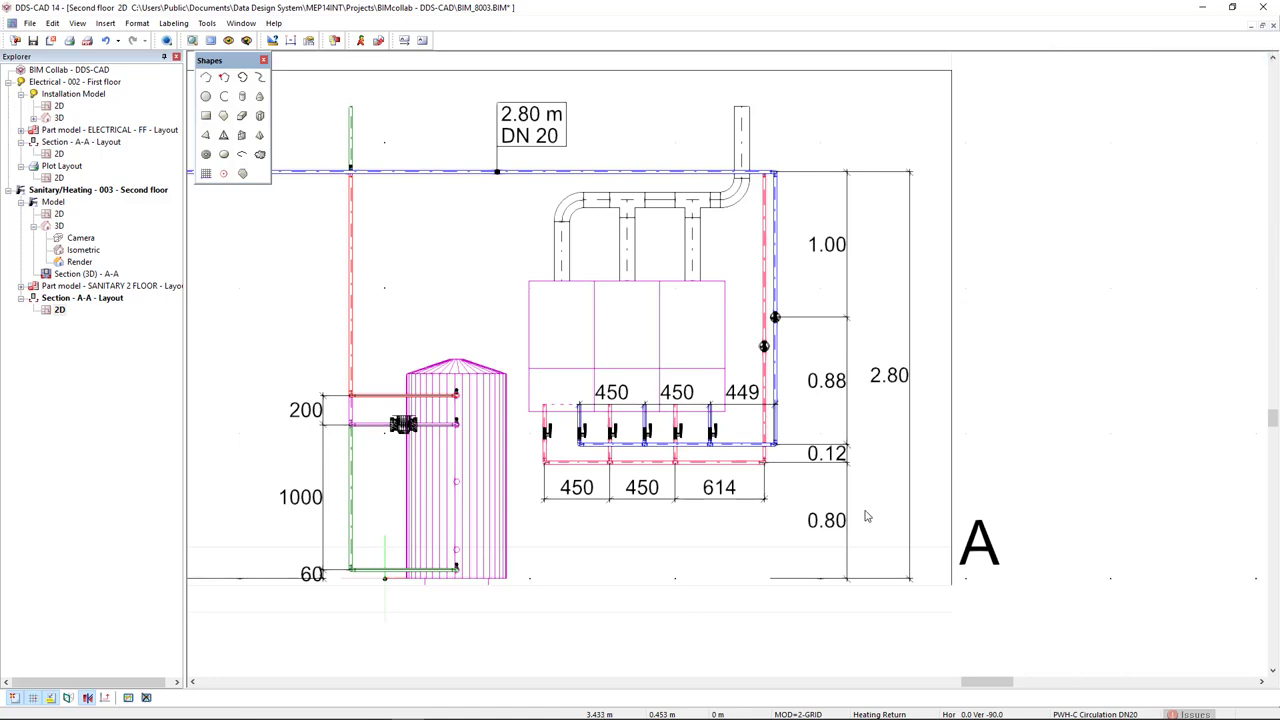
In the 3D render, move the blue pipe's upper valve down level with the red pipe's valve
{"action": "double_click", "coordinate": [84, 263]}
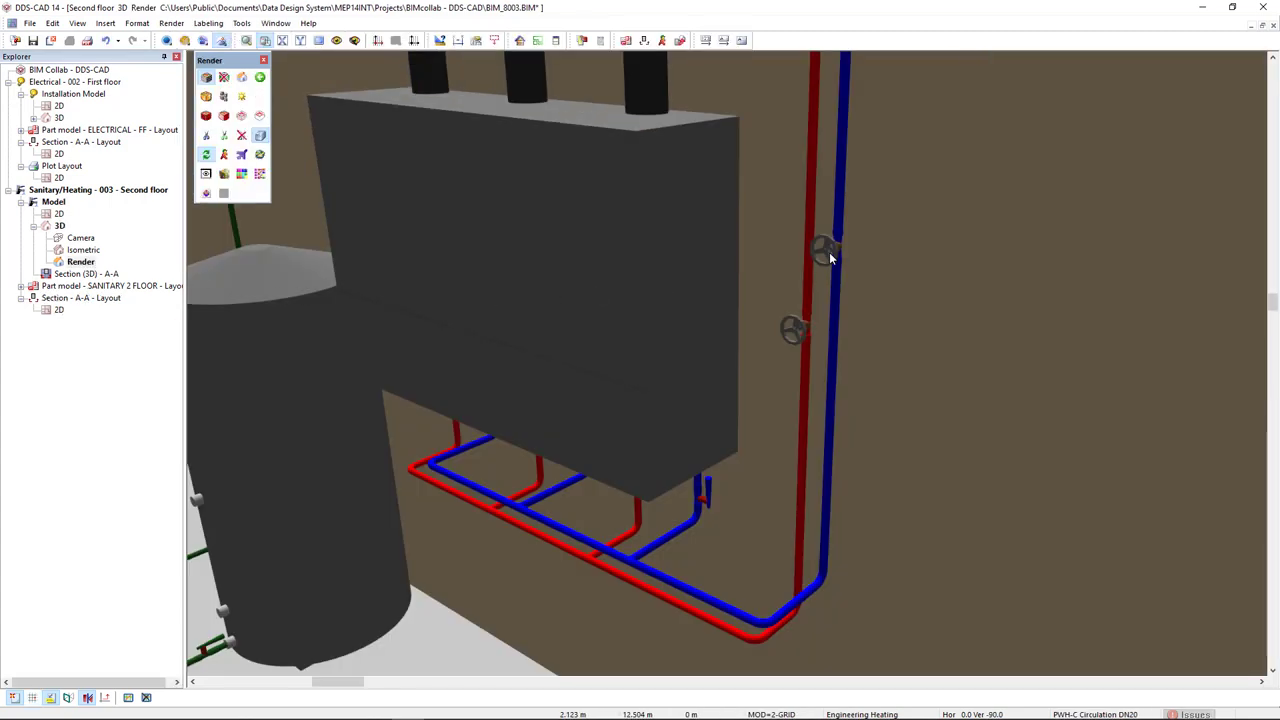
{"action": "left_click", "coordinate": [829, 256]}
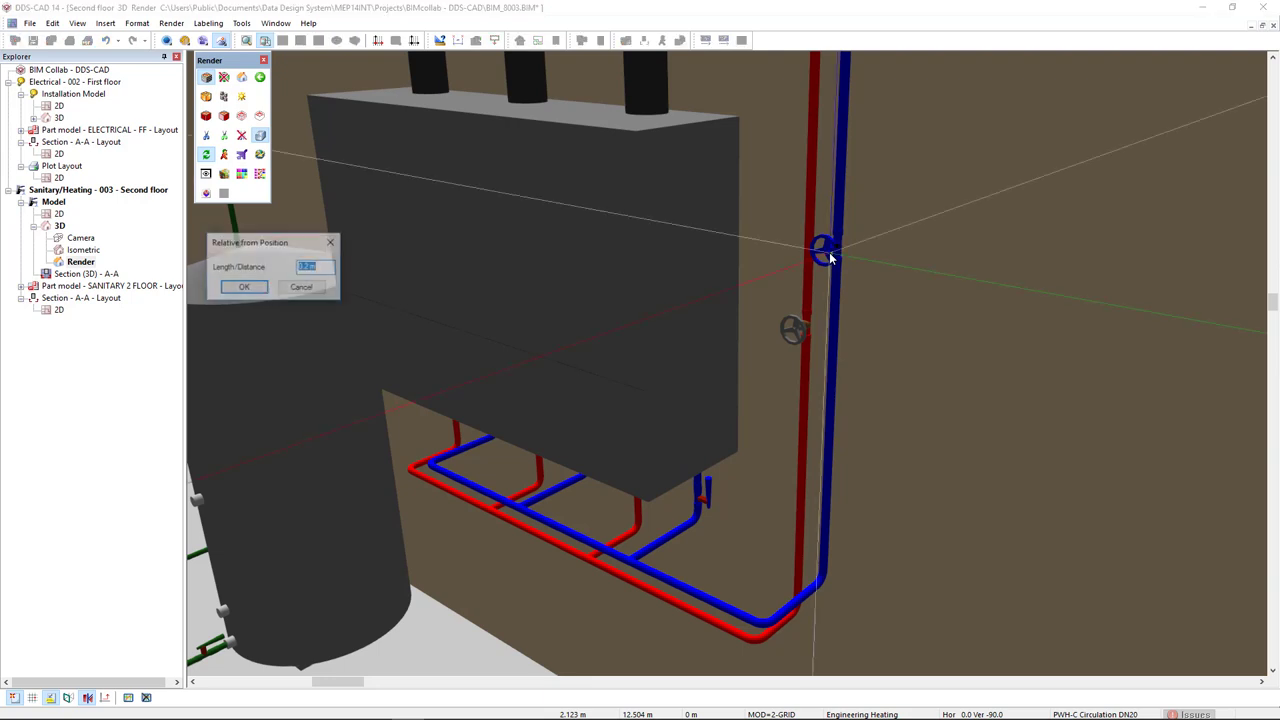
{"action": "key", "text": "Return"}
{"action": "key", "text": "Escape"}
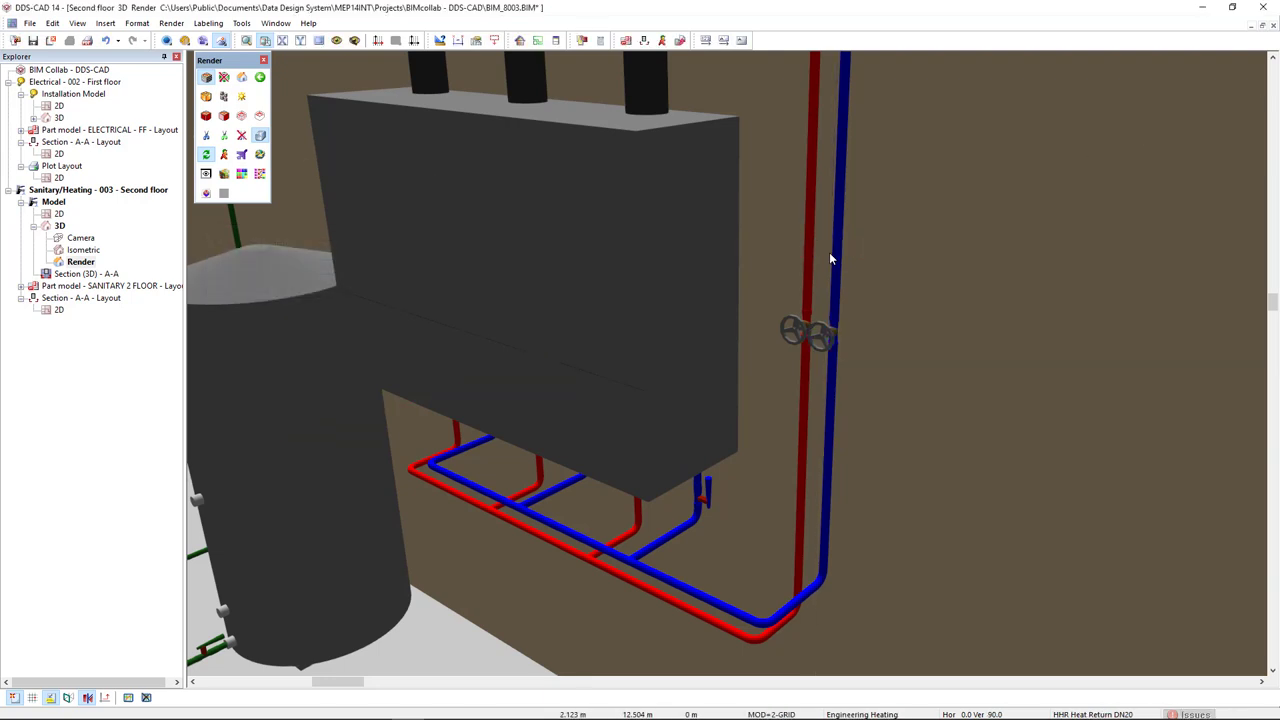
Return to the section A-A 2D drawing, whose chain now reads 1.20/0.68/0.12/0.80
{"action": "double_click", "coordinate": [59, 311]}
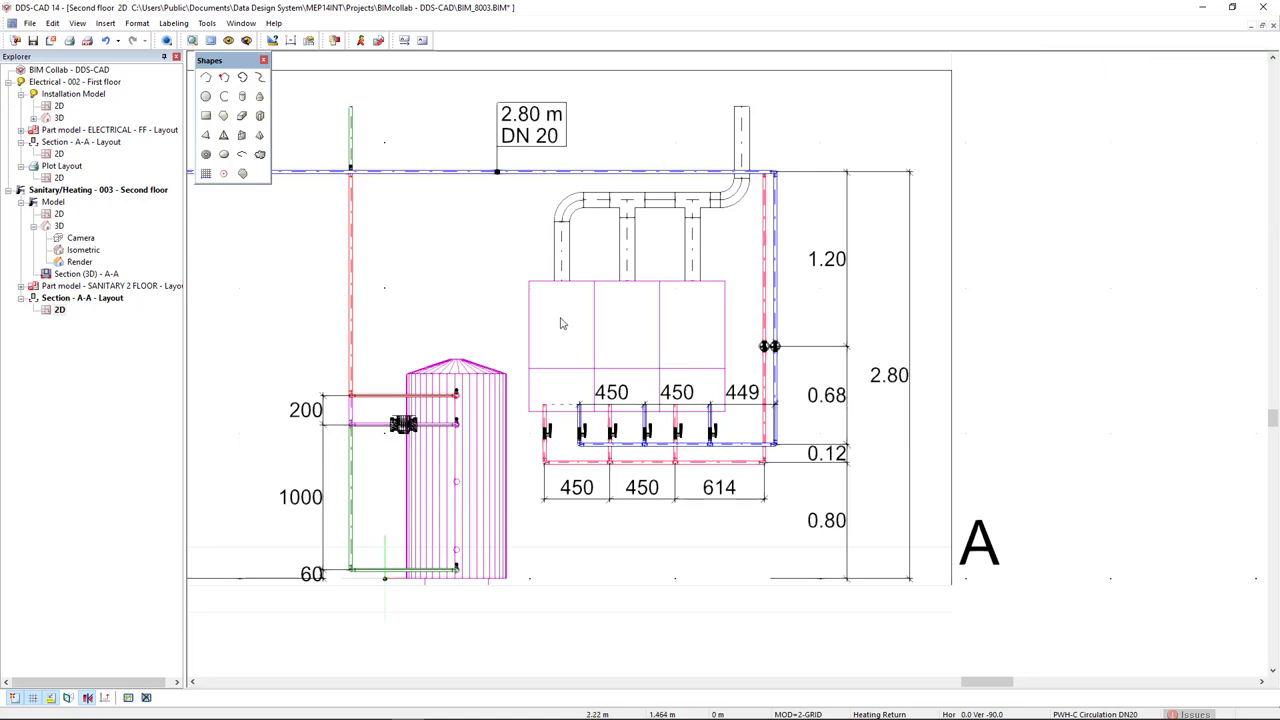
Turn on Solid fill for ducts and pipes in the View menu
{"action": "left_click", "coordinate": [79, 23]}
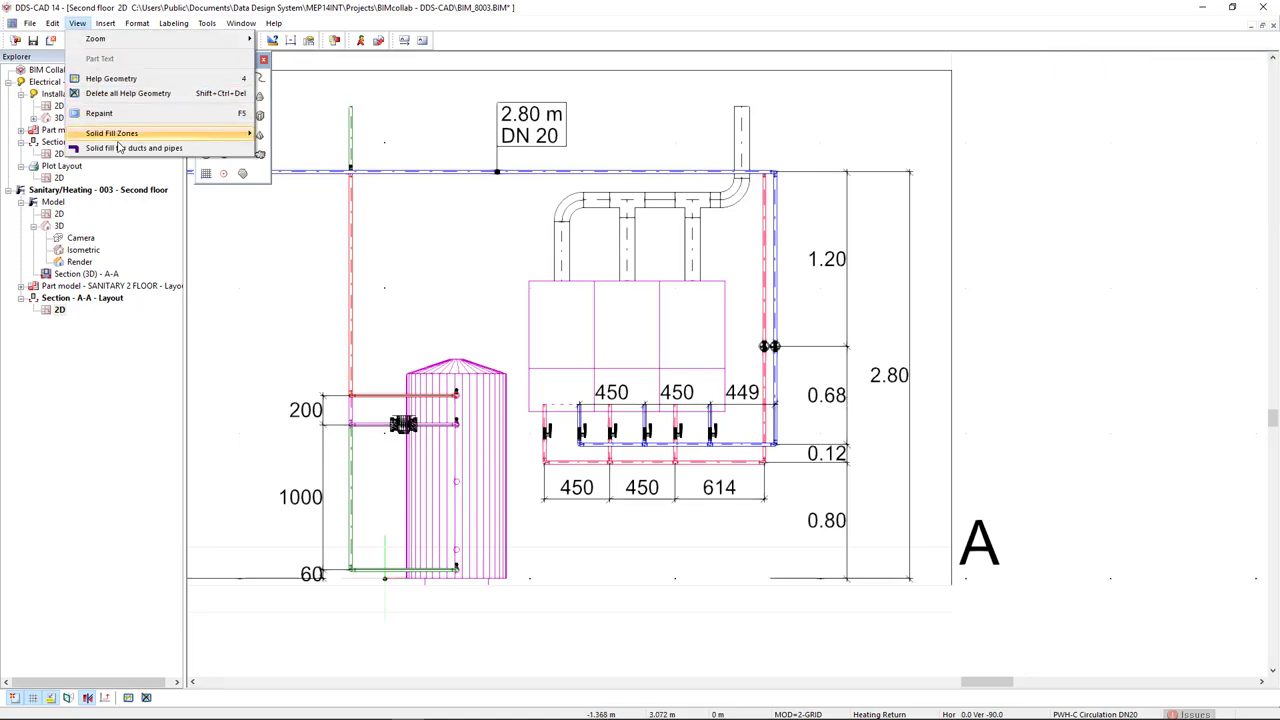
{"action": "left_click", "coordinate": [220, 152]}
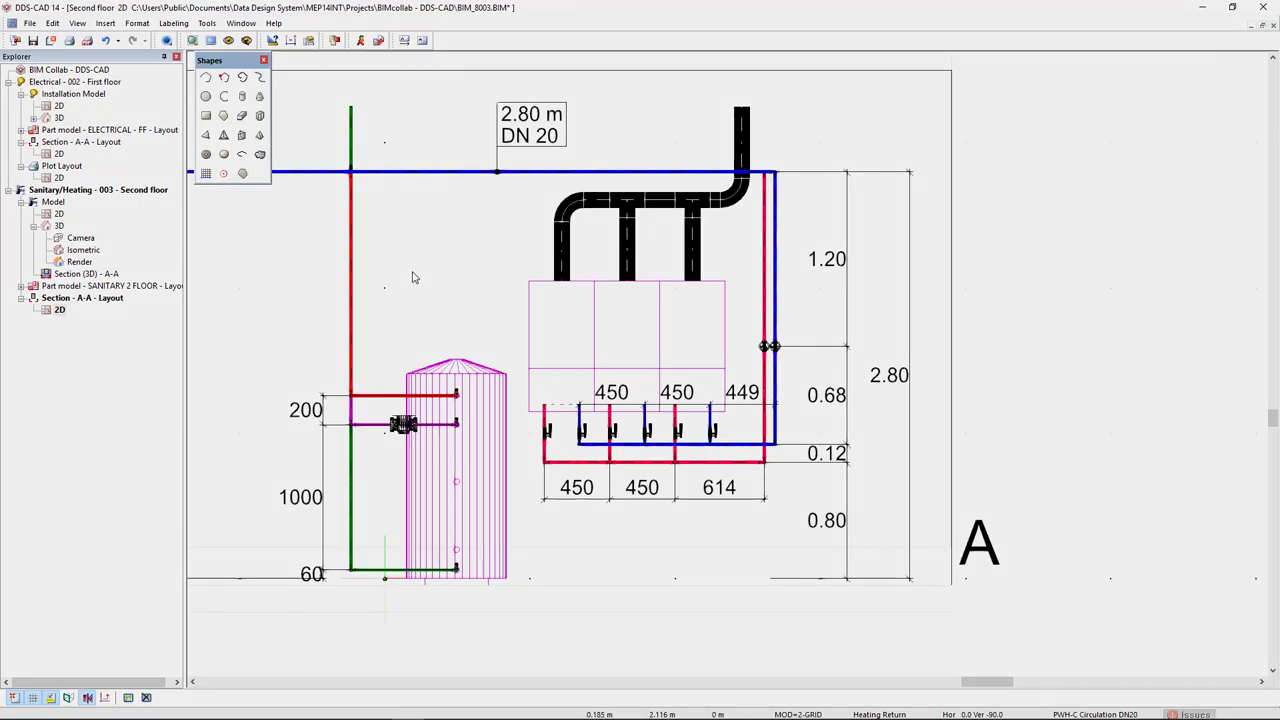